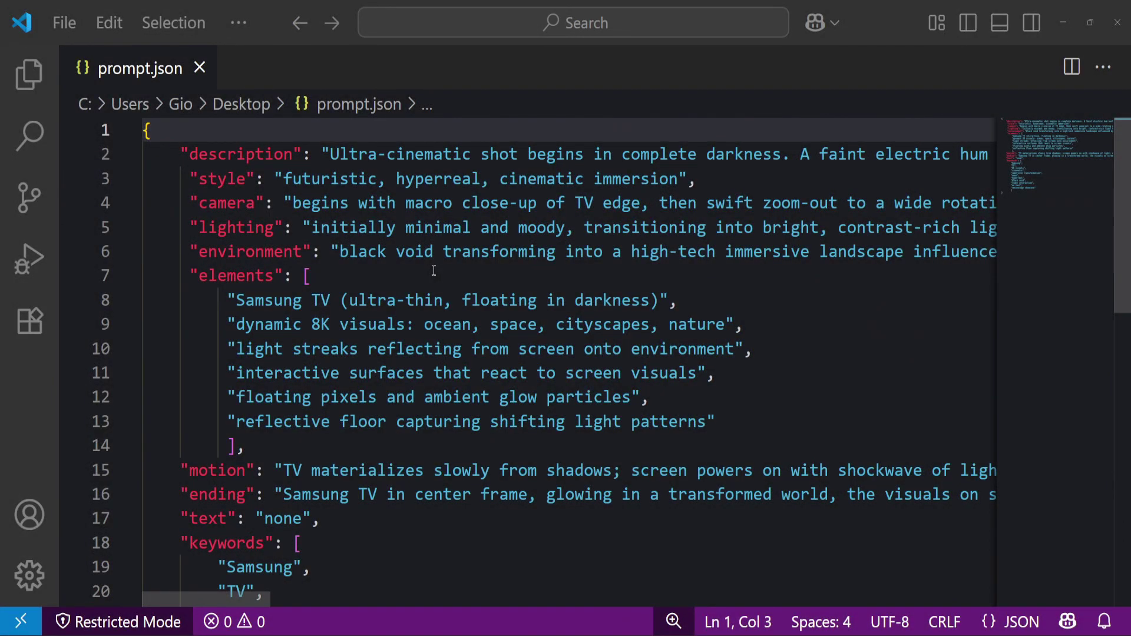
Scroll down the Samsung TV prompt.json to the neon entry in the keywords.
scroll(434, 271, "down", 2)
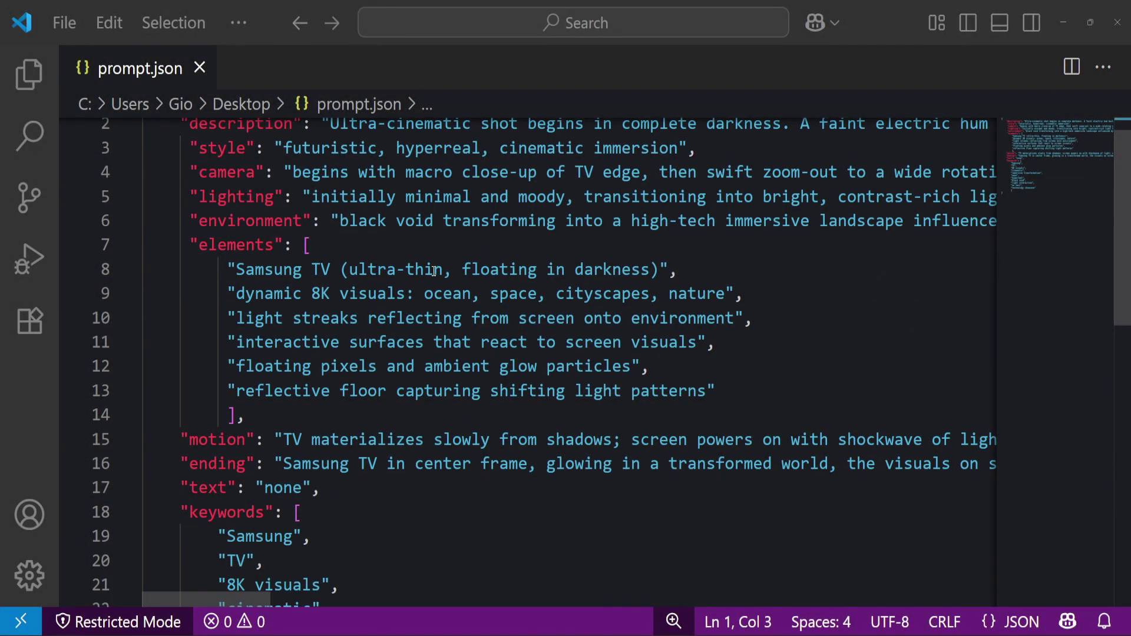
scroll(434, 271, "down", 1)
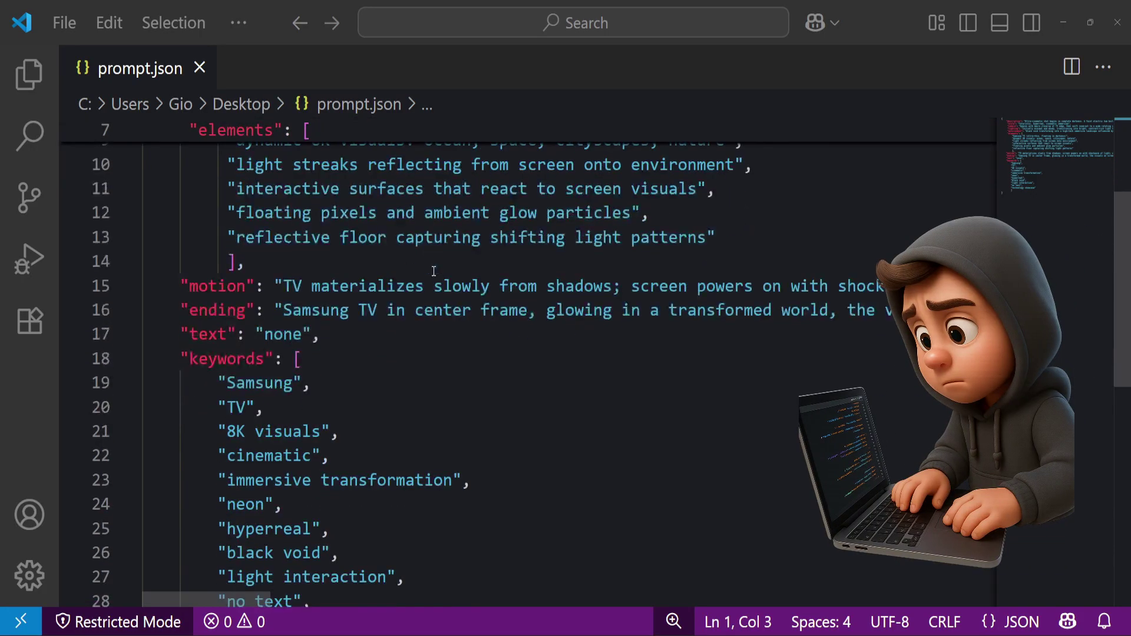
scroll(434, 271, "down", 1)
scroll(433, 271, "down", 1)
scroll(434, 271, "down", 1)
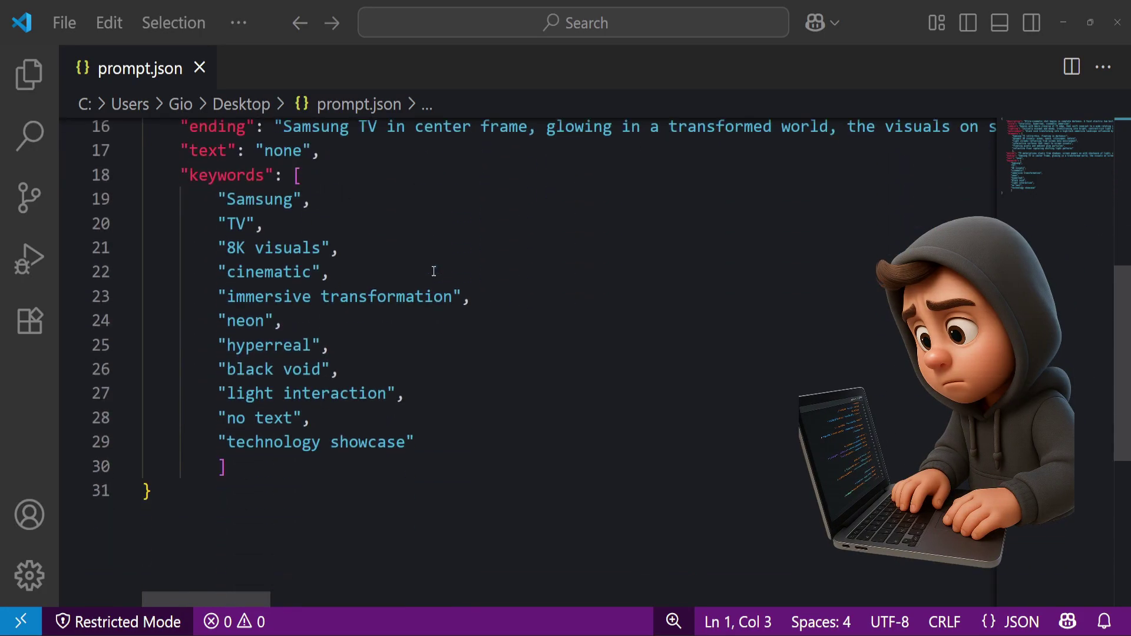
left_click(427, 321)
Scroll back up past the reflective floor, style and description lines to the file's start.
scroll(426, 322, "up", 2)
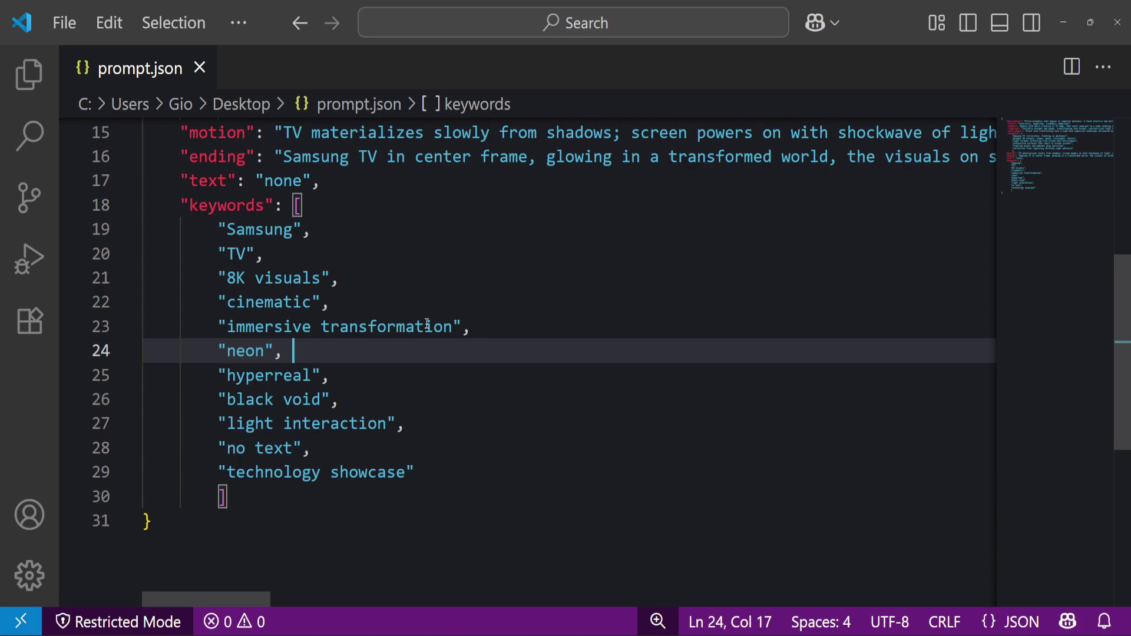
scroll(426, 324, "up", 2)
left_click(427, 324)
scroll(427, 323, "up", 1)
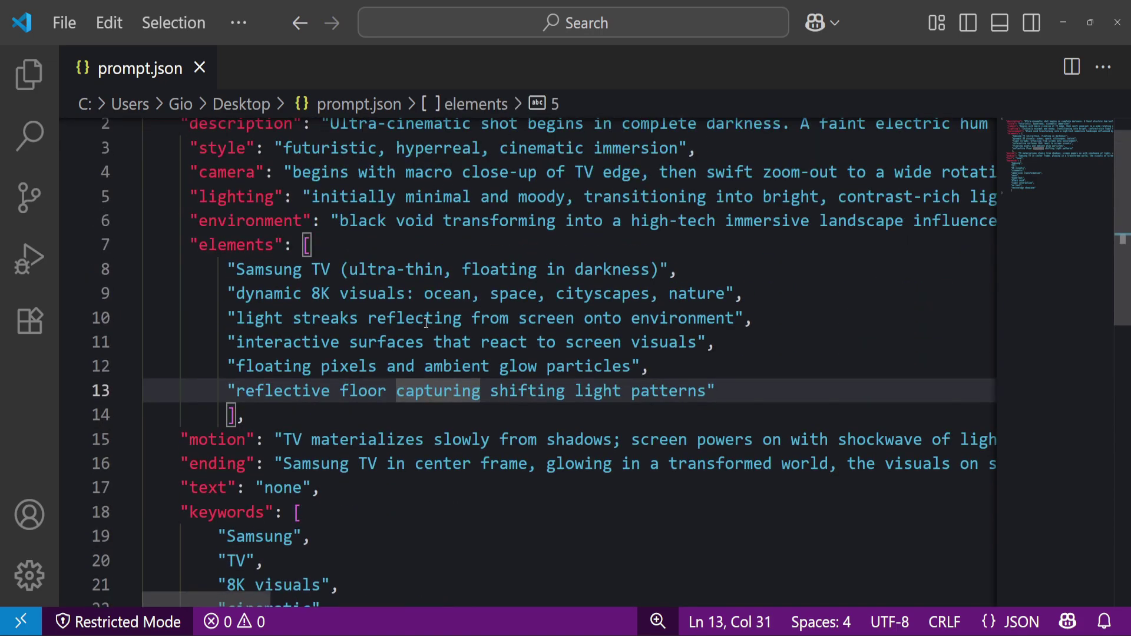
scroll(427, 323, "up", 1)
left_click(393, 179)
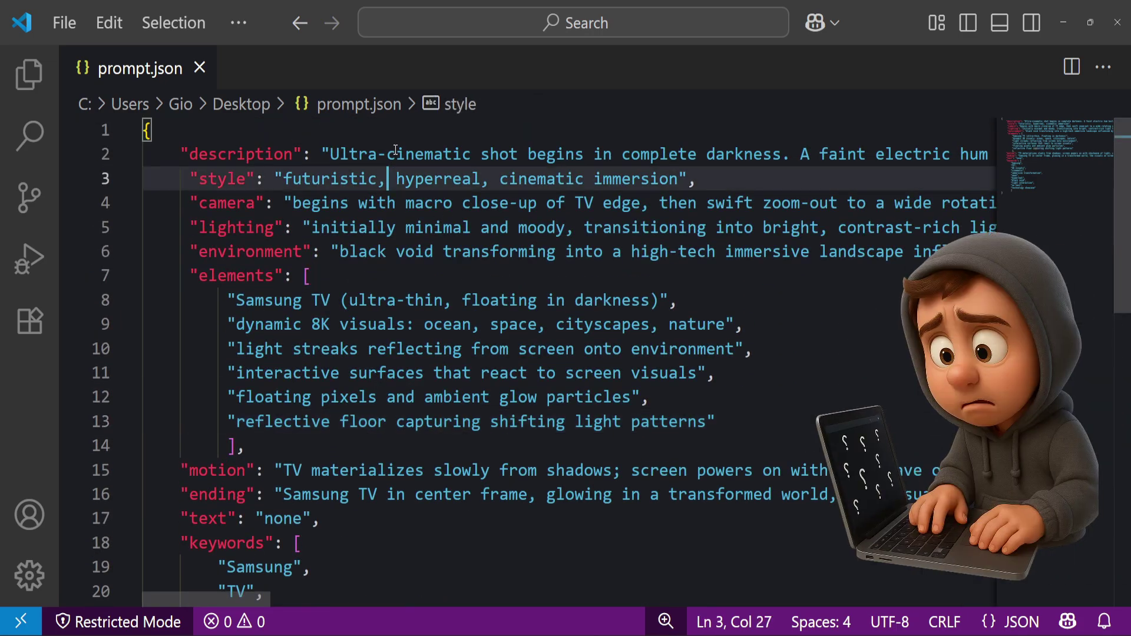
left_click(393, 154)
left_click(230, 129)
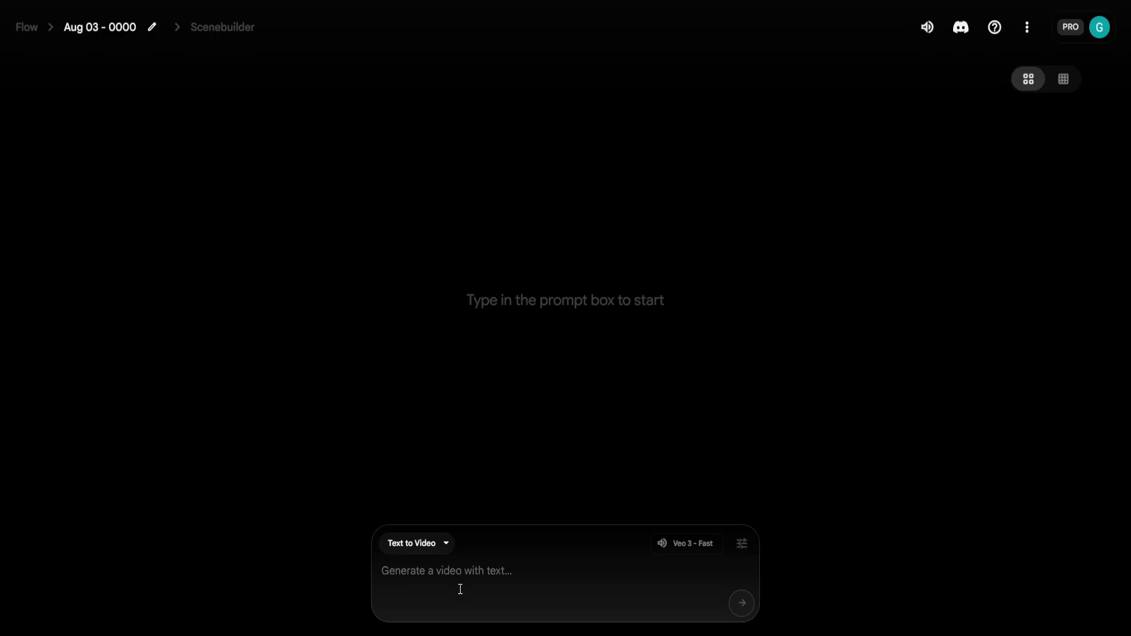
type("{  }")
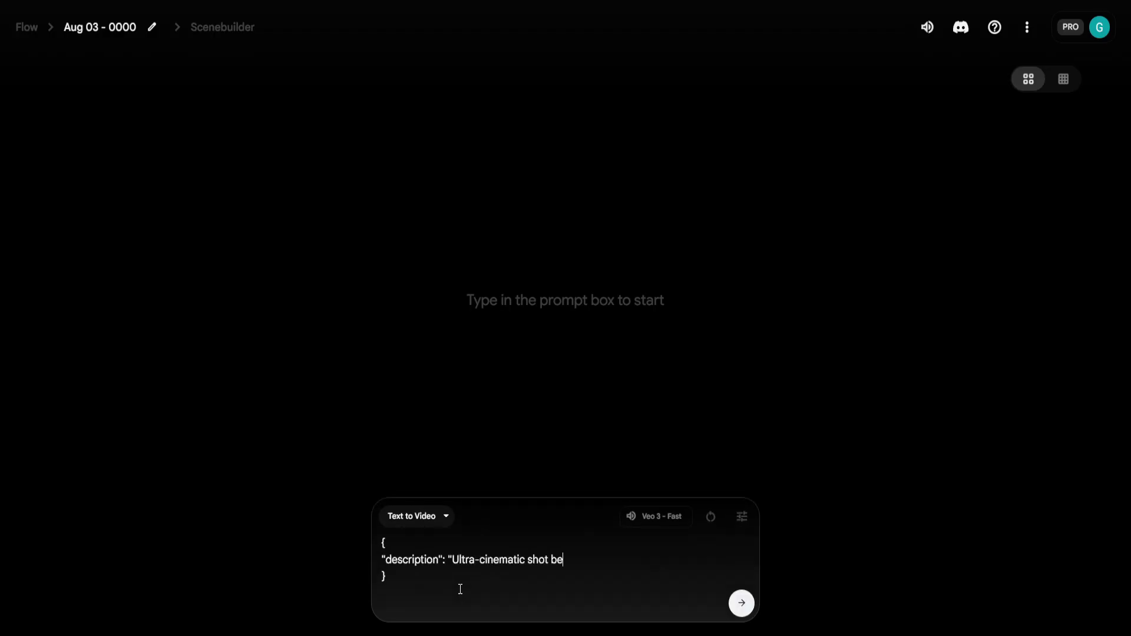
type("electric hum builds as subtle strea")
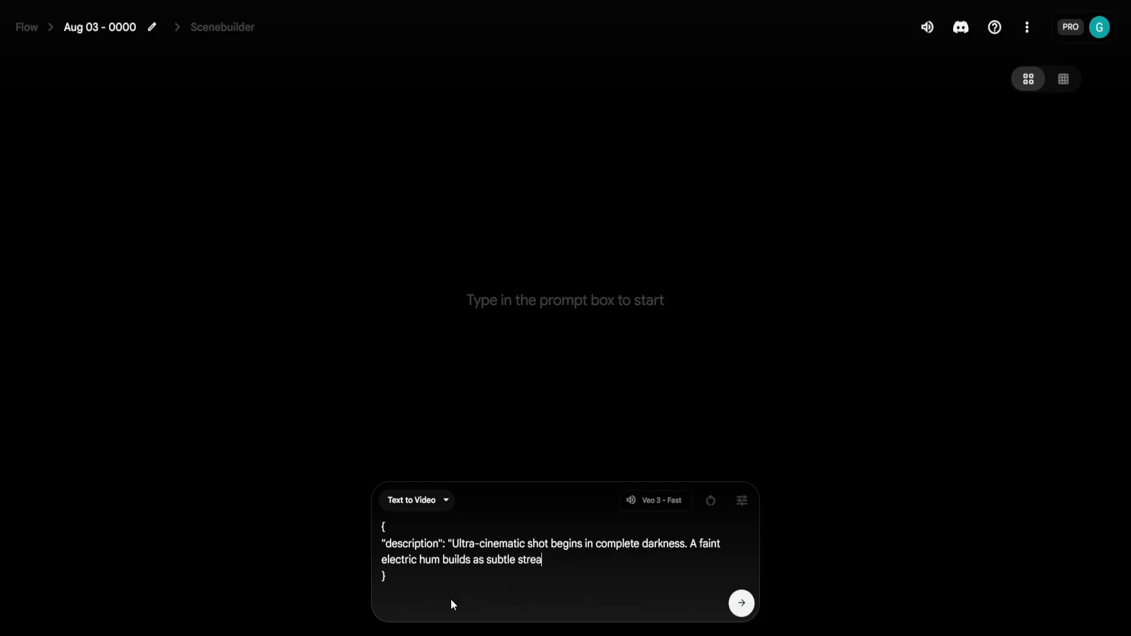
type("ks of neon light ripple across a sleek black wall.\",")
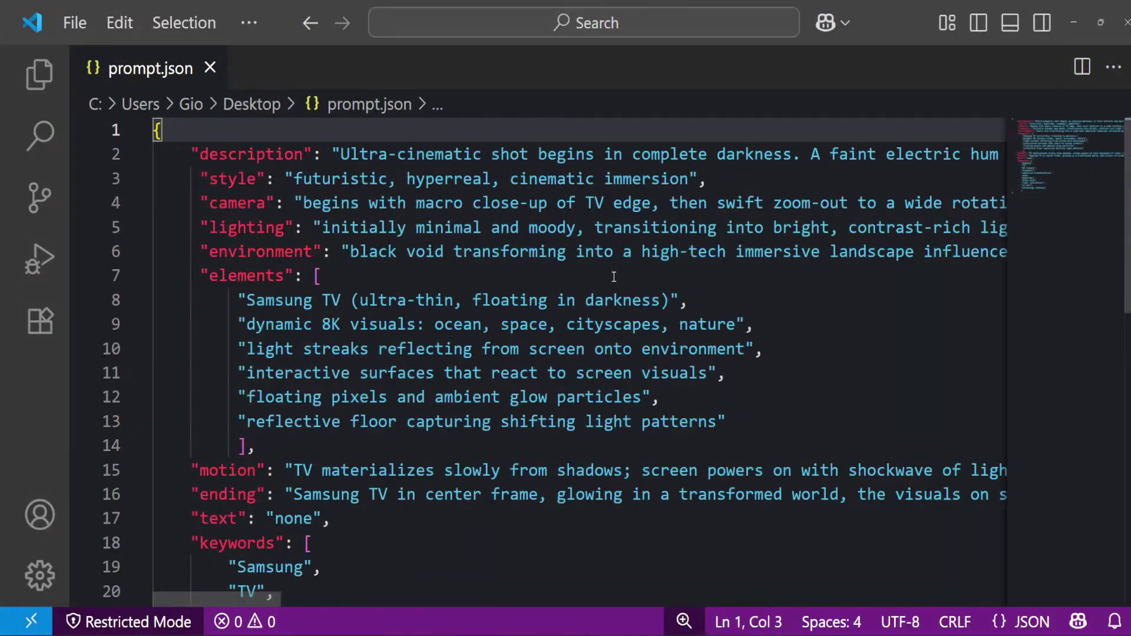
Scroll through the Samsung TV JSON prompt in VS Code.
scroll(528, 285, "down", 1)
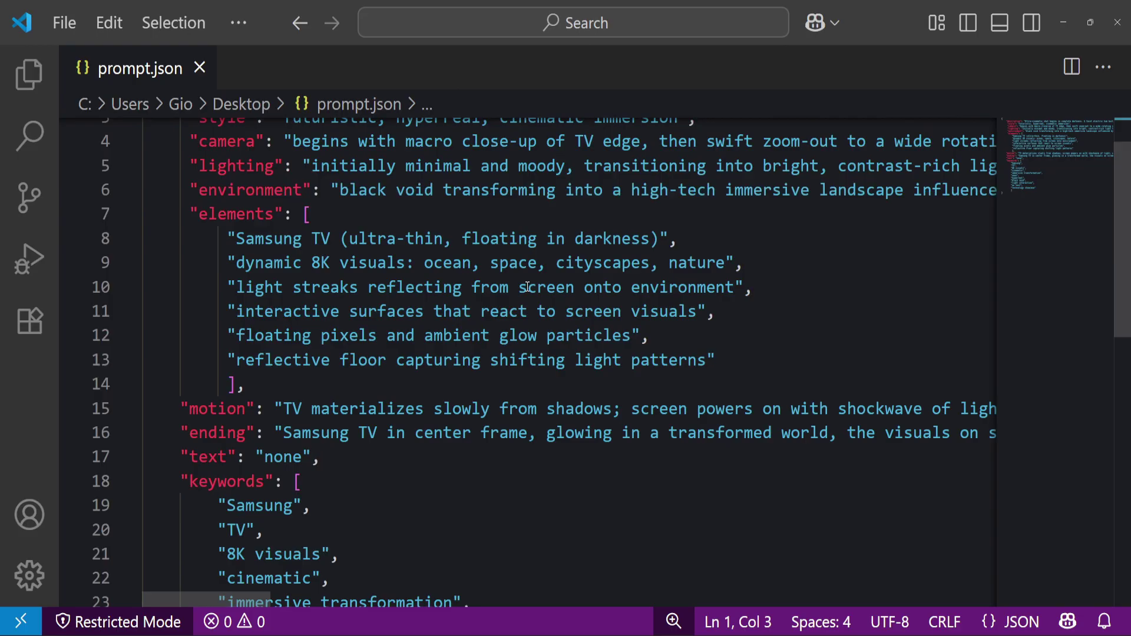
scroll(529, 285, "down", 2)
scroll(528, 287, "down", 3)
scroll(527, 287, "up", 1)
scroll(526, 287, "up", 3)
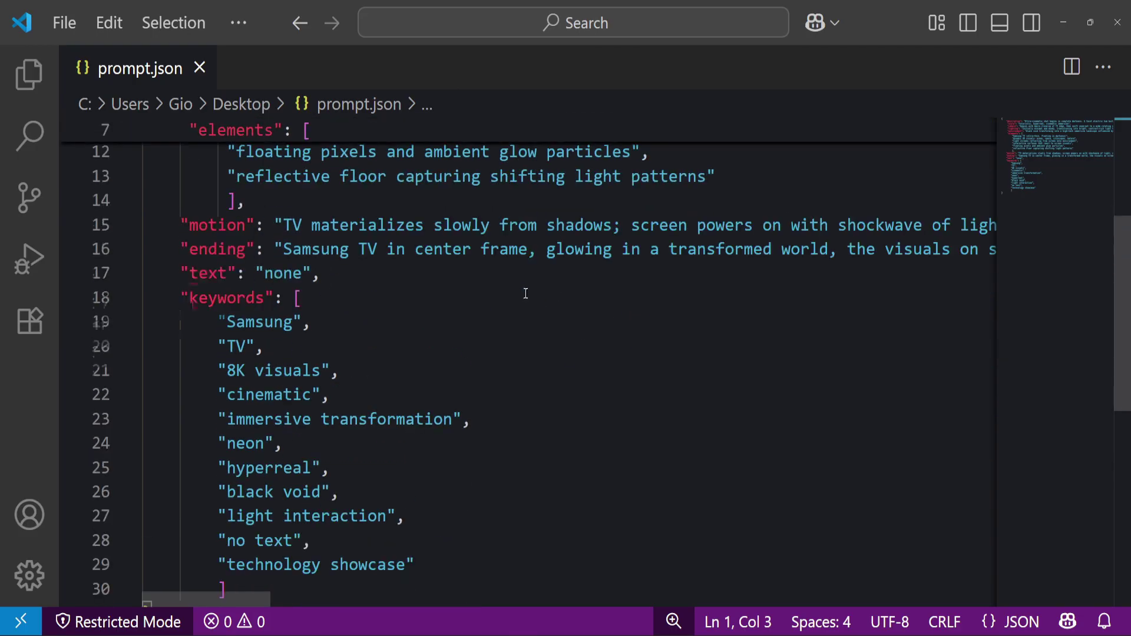
scroll(524, 295, "up", 2)
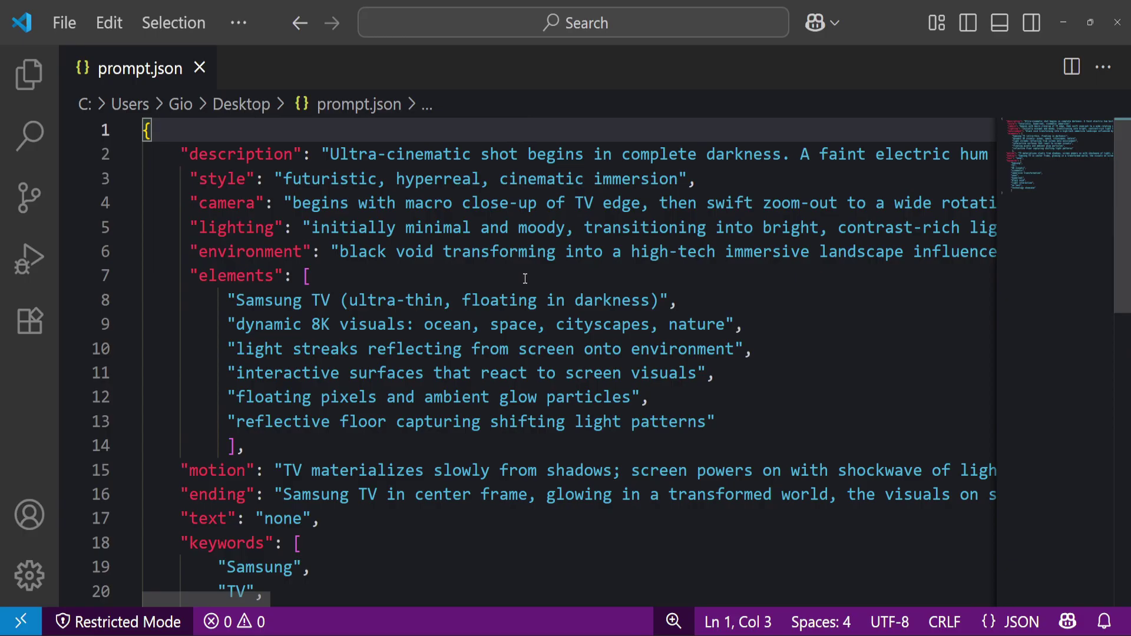
scroll(525, 279, "down", 3)
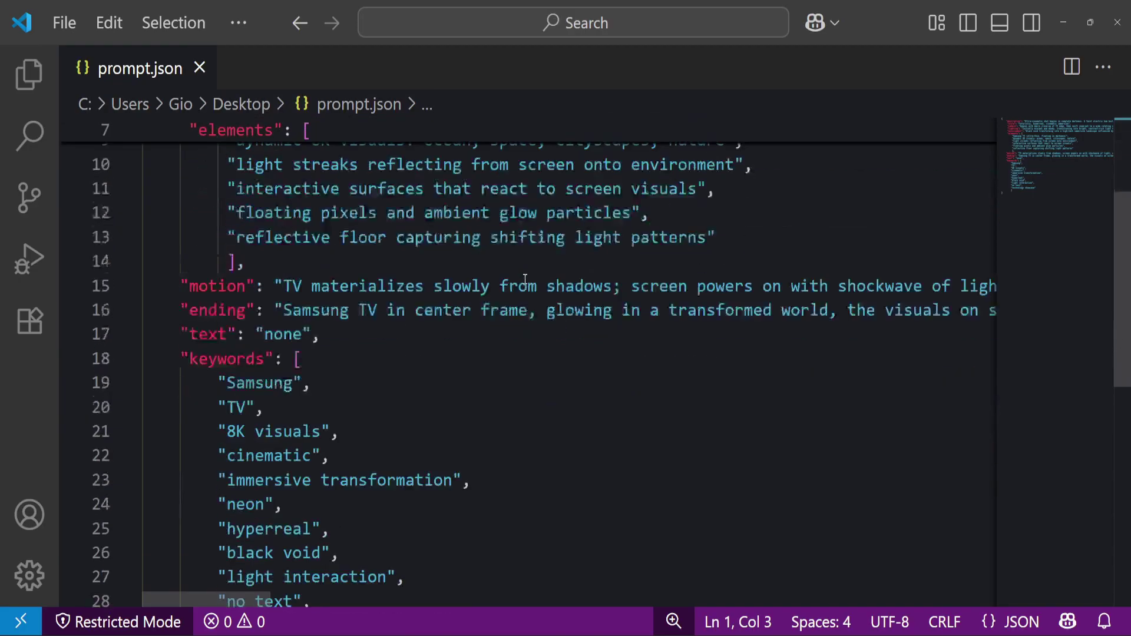
scroll(482, 316, "down", 3)
Copy the whole Samsung TV JSON prompt and paste it into the Flow prompt box.
key("ctrl+a")
key("ctrl+shift+Home")
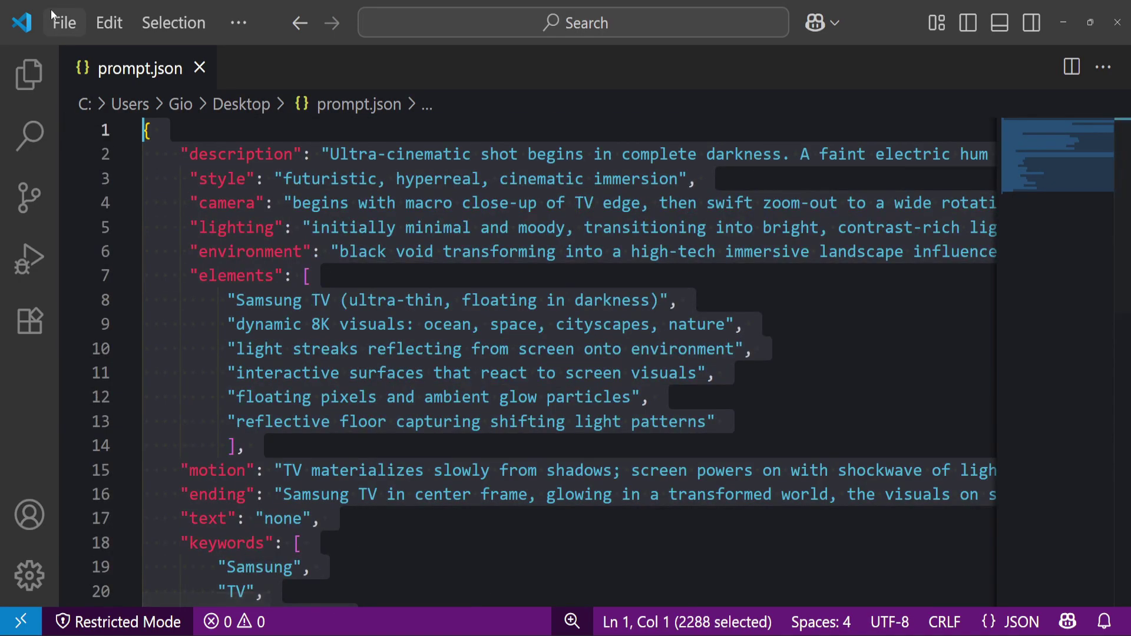
left_click(1064, 12)
left_click(552, 545)
key("ctrl+v")
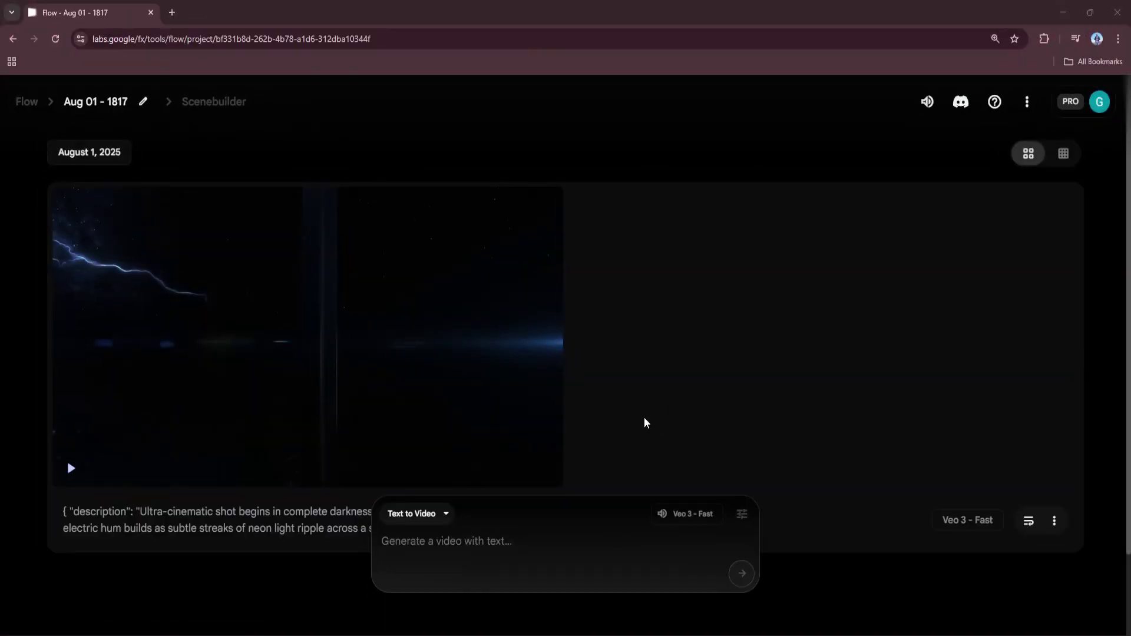
mouse_move(306, 335)
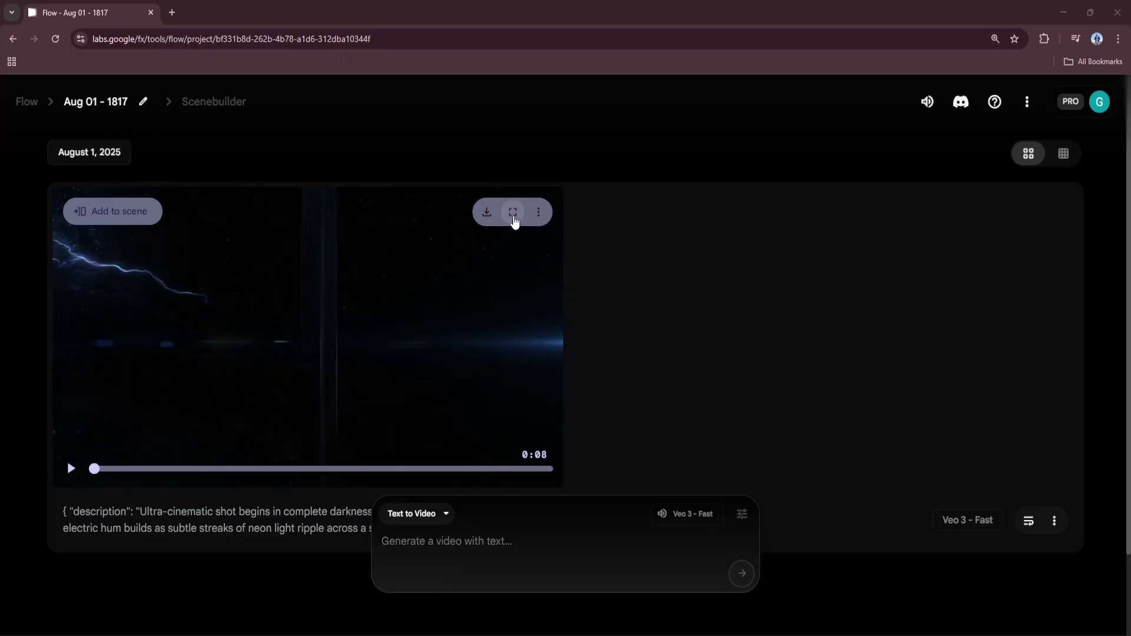
Play the generated Samsung TV clip full screen.
left_click(513, 213)
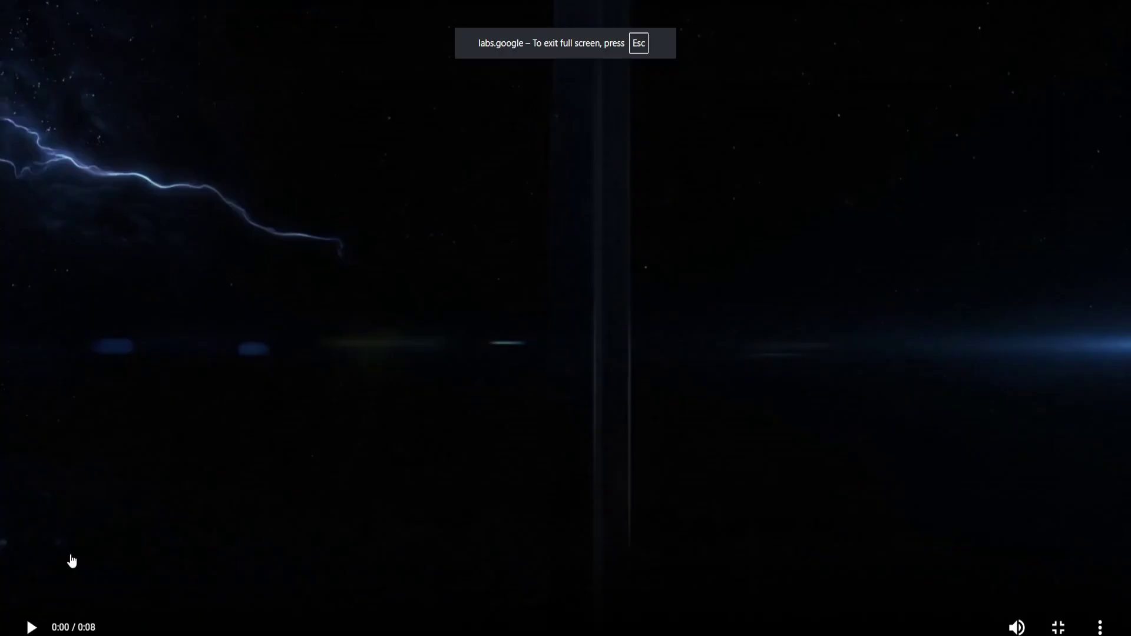
left_click(31, 628)
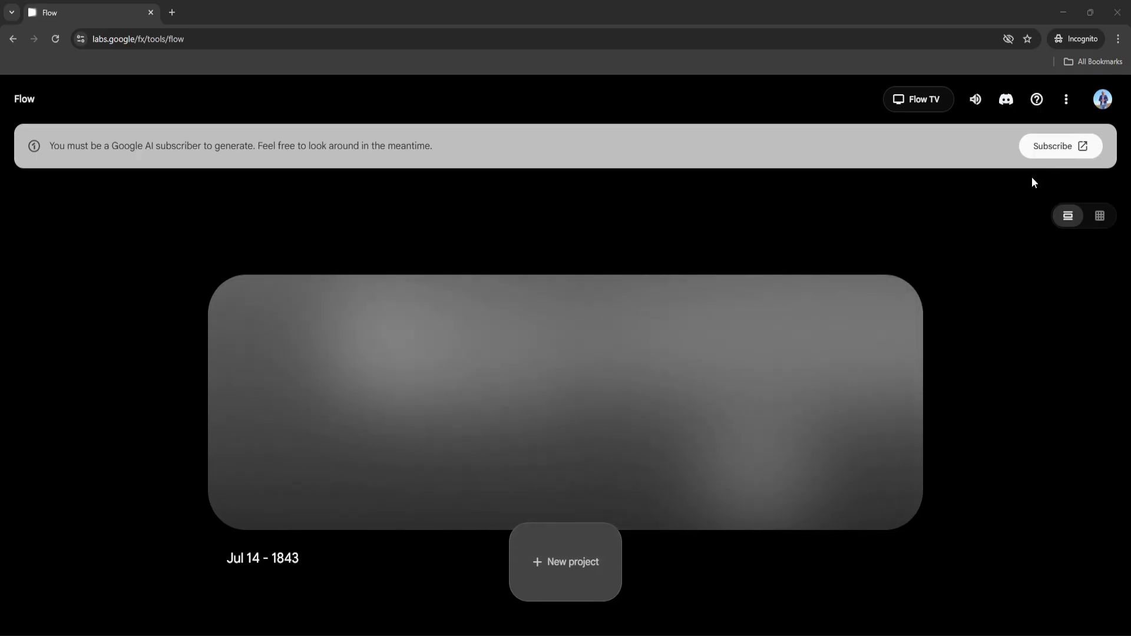
Open the Google AI subscription offer from the Flow banner and browse the Google One plans.
left_click(1054, 152)
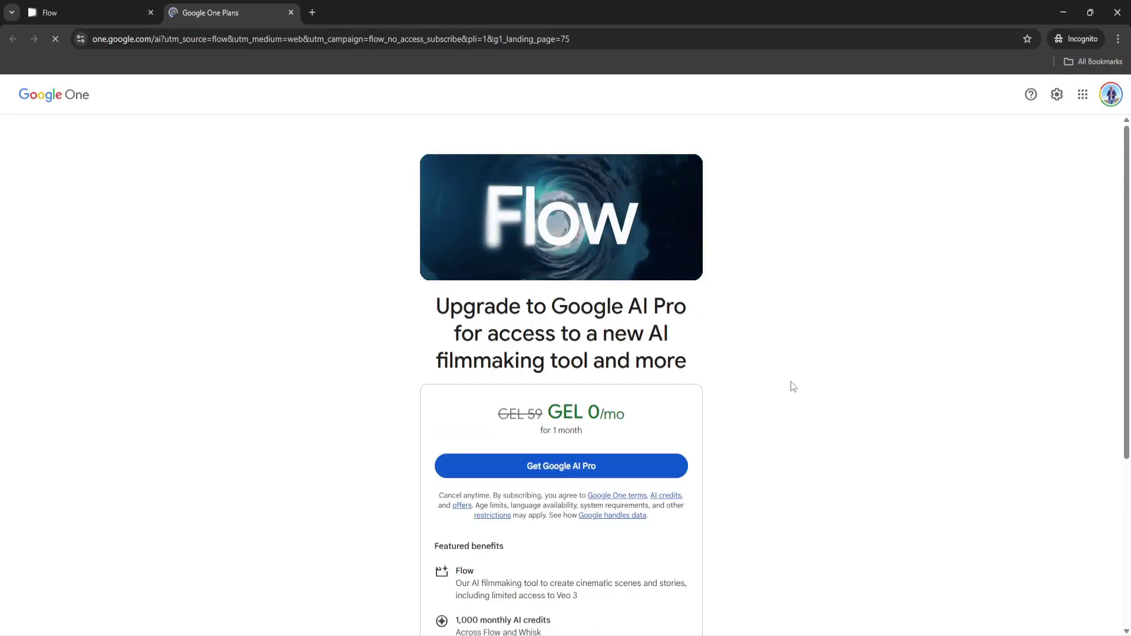
scroll(793, 383, "down", 2)
scroll(793, 380, "down", 1)
scroll(793, 379, "up", 1)
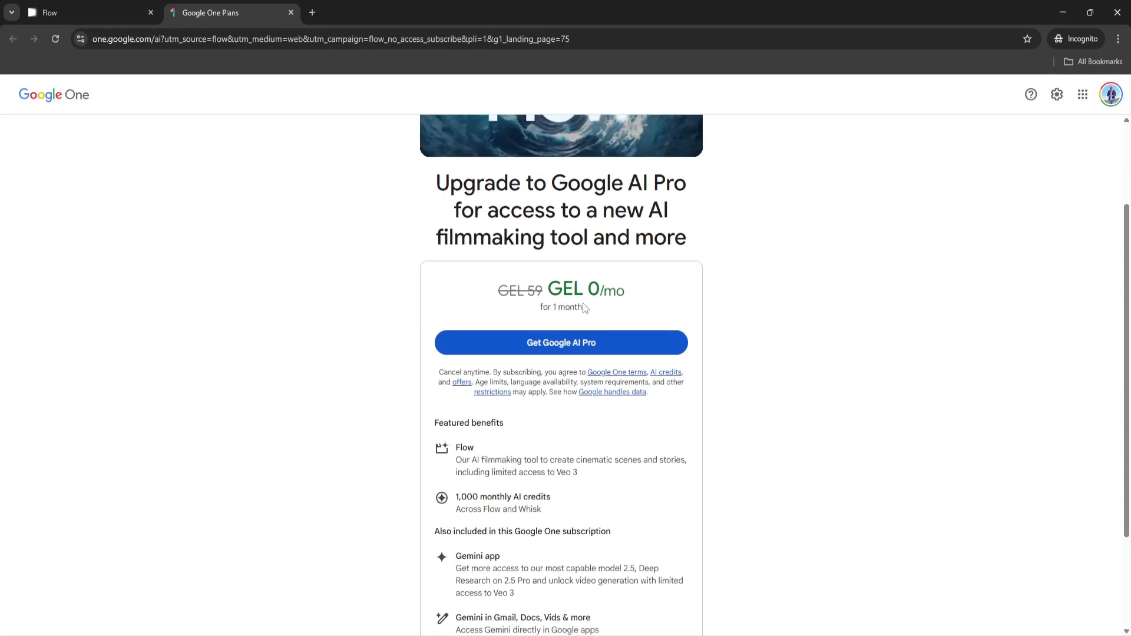
scroll(600, 301, "down", 1)
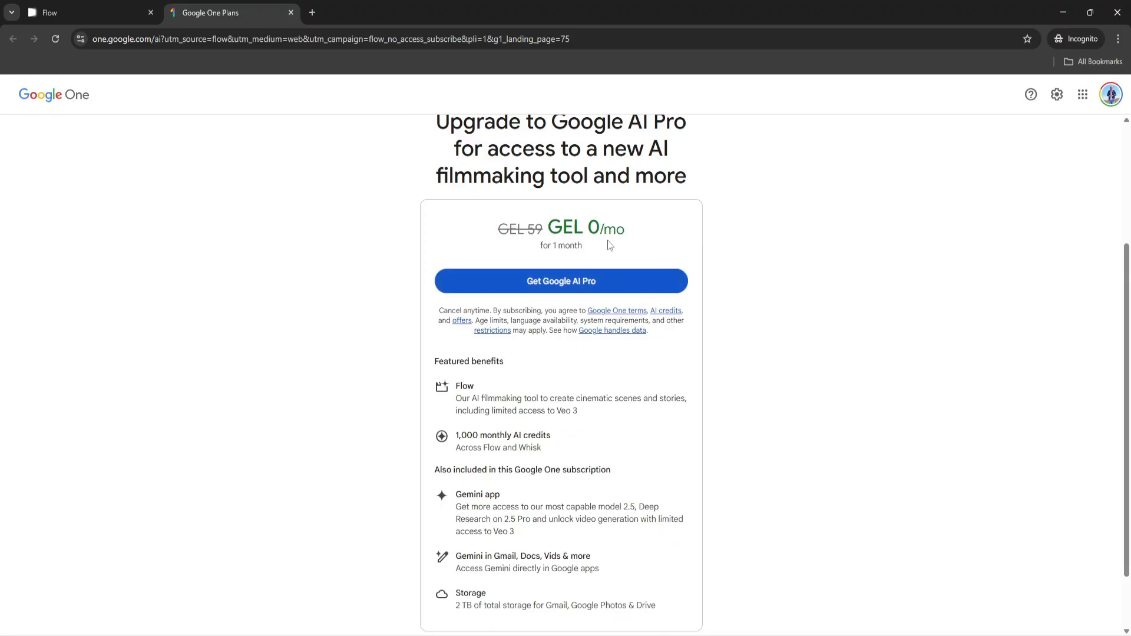
Highlight the GEL 0/mo introductory Google AI Pro price and review the plan details.
left_click_drag(547, 230, 621, 232)
left_click(621, 232)
scroll(589, 312, "down", 1)
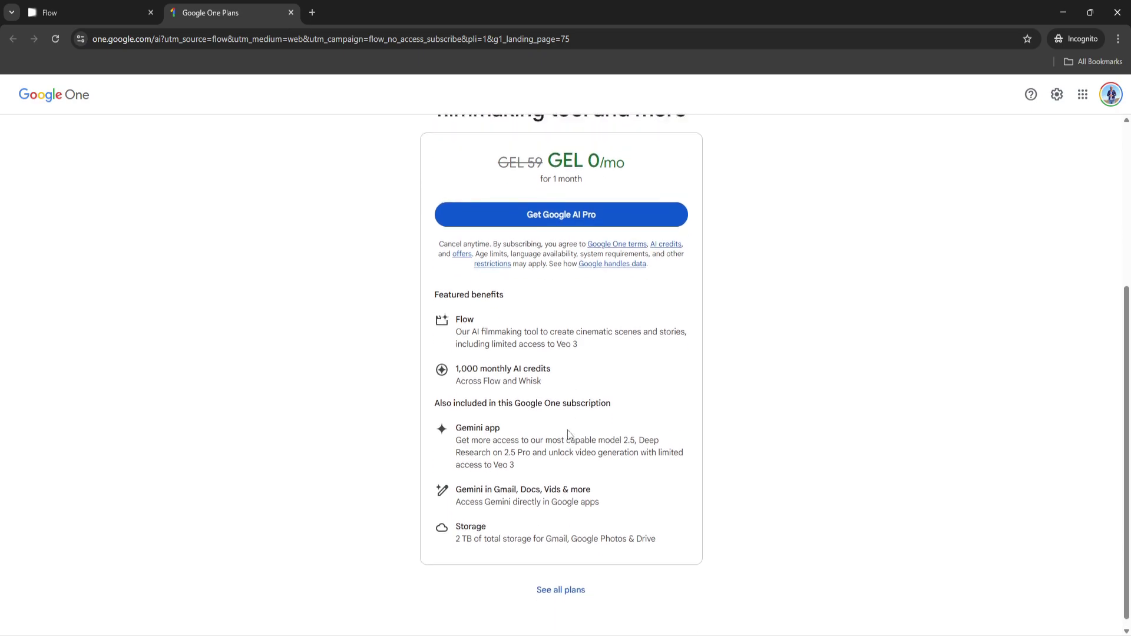
scroll(589, 325, "up", 2)
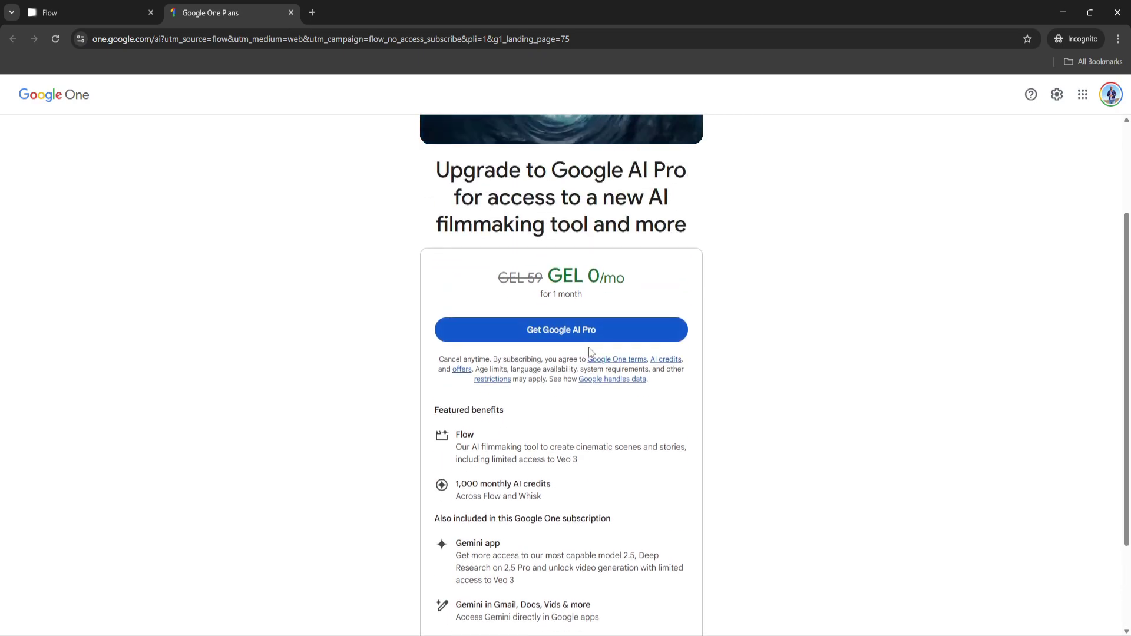
scroll(586, 352, "down", 1)
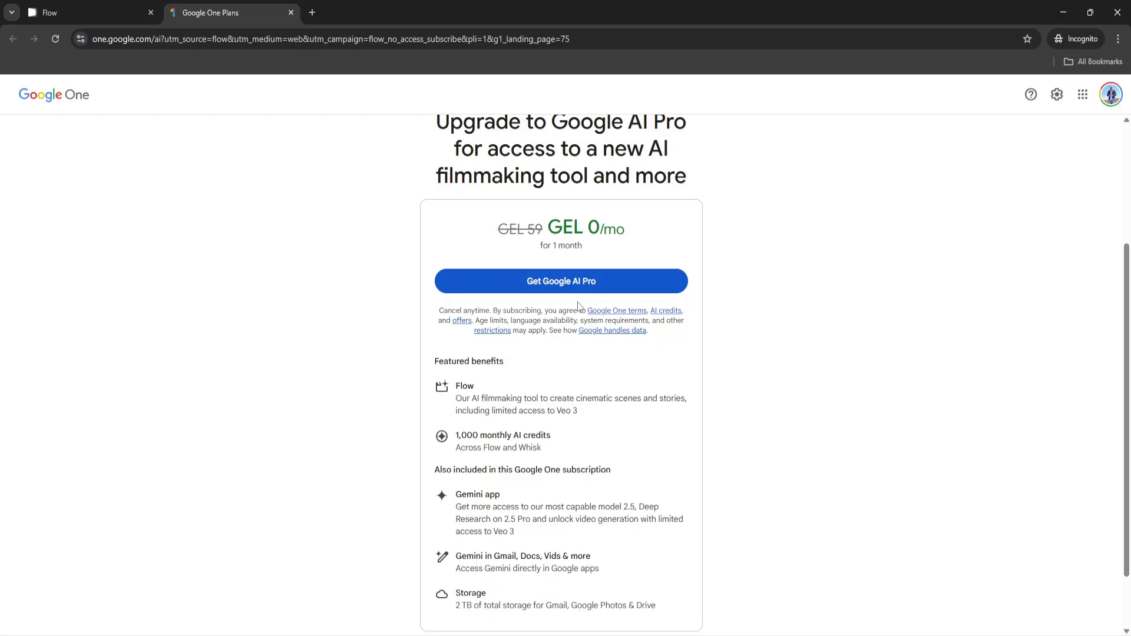
scroll(578, 302, "down", 1)
scroll(575, 383, "up", 2)
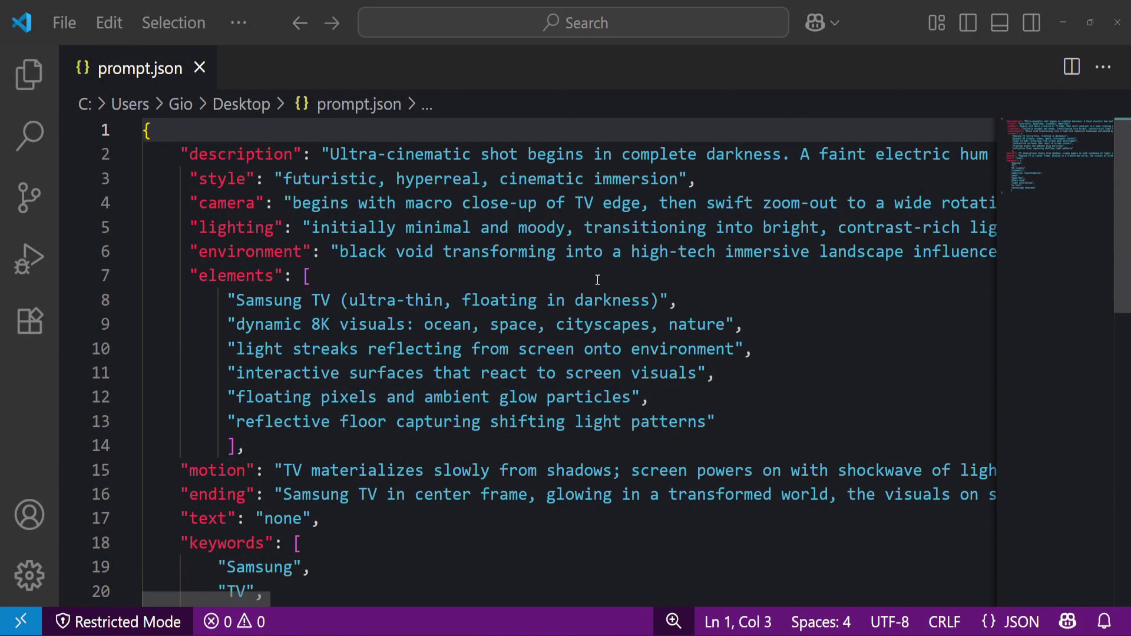
left_click(598, 280)
scroll(599, 289, "down", 4)
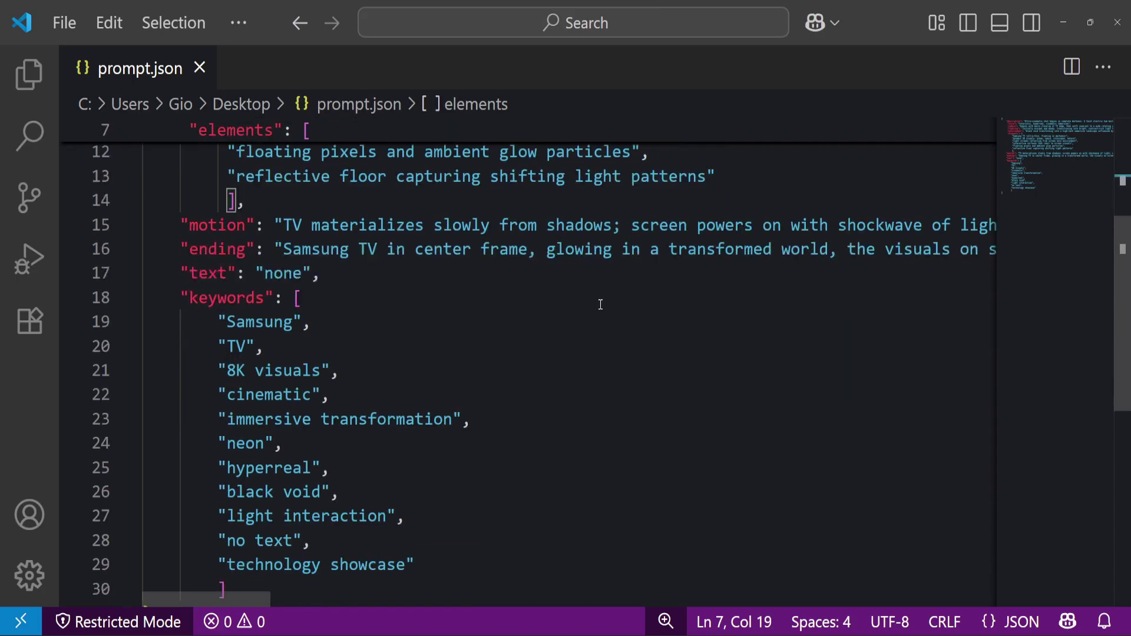
scroll(600, 304, "down", 1)
scroll(600, 304, "down", 1)
scroll(600, 304, "up", 1)
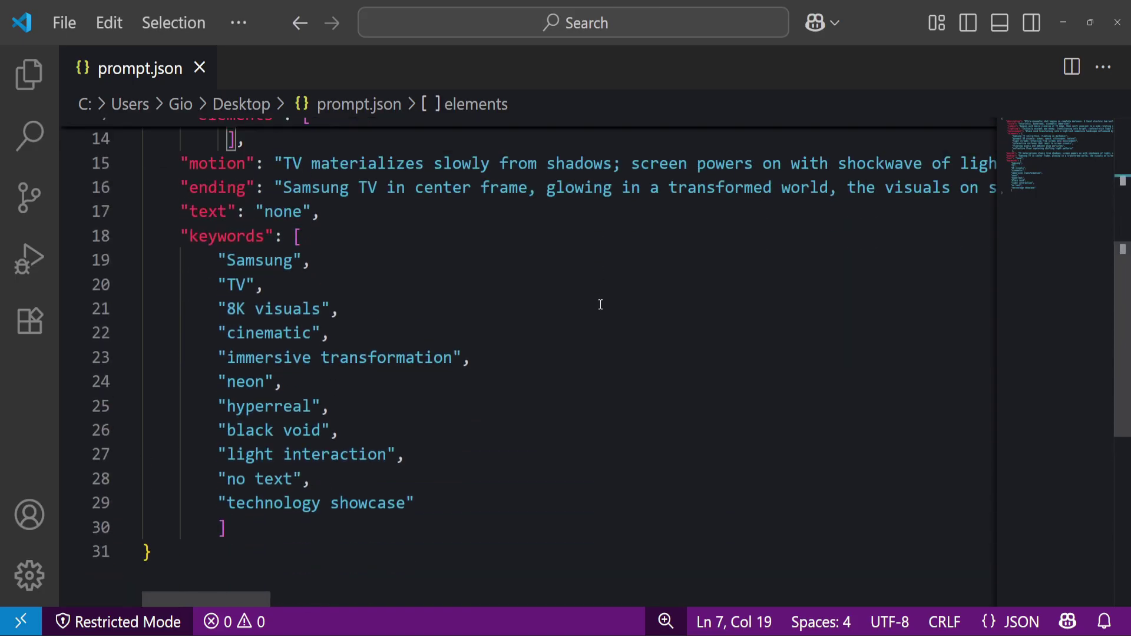
scroll(600, 304, "up", 1)
scroll(600, 304, "up", 2)
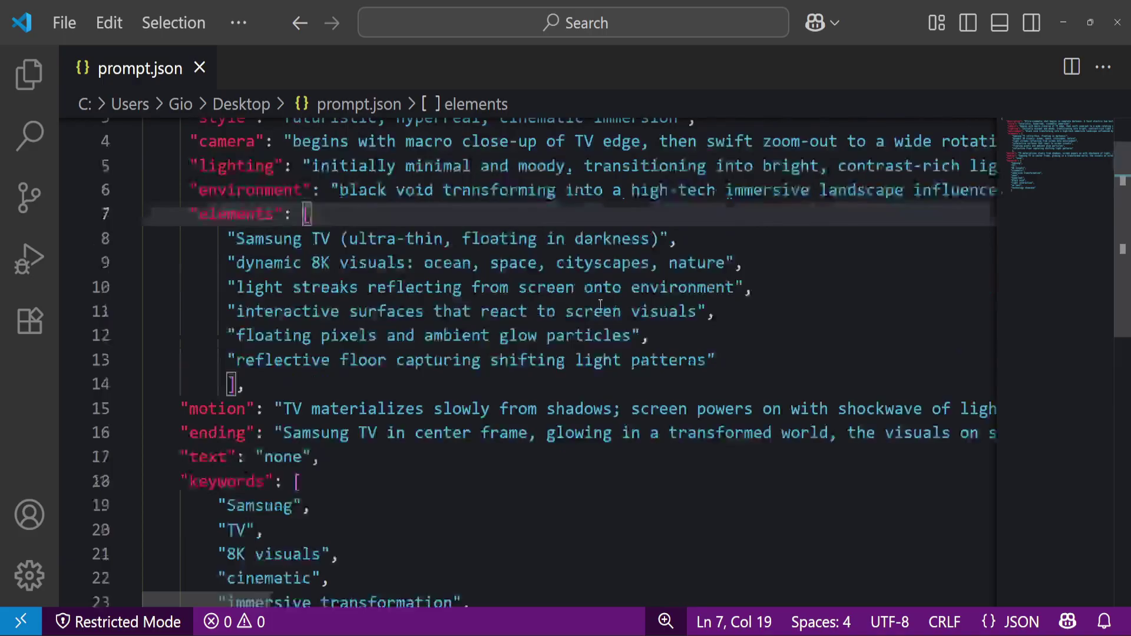
scroll(601, 304, "up", 1)
left_click(595, 230)
left_click(580, 178)
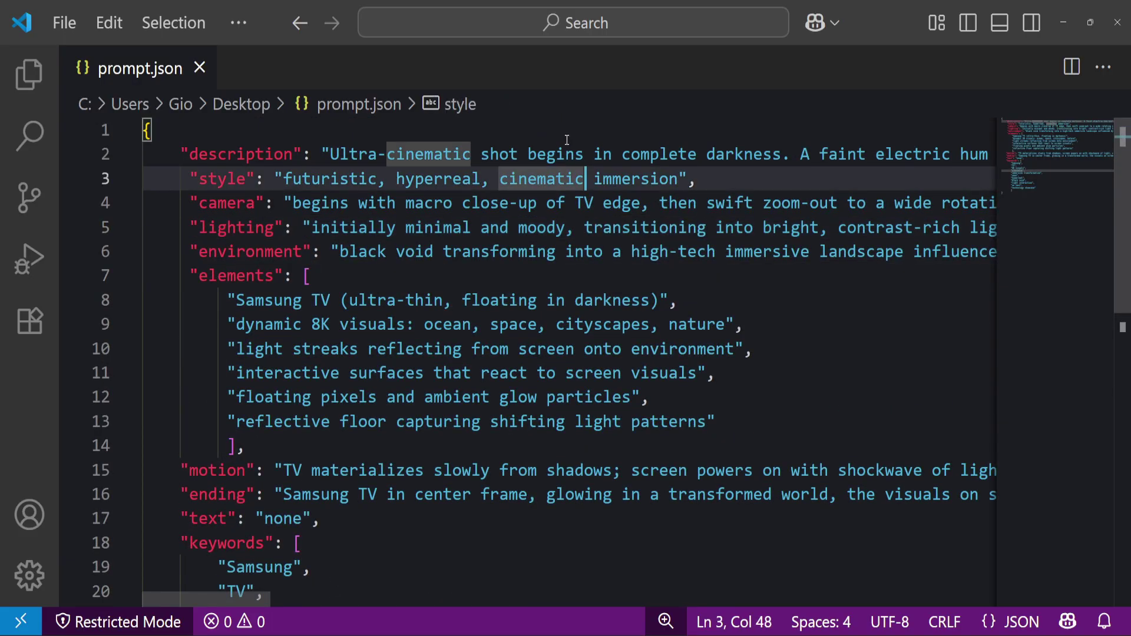
key("Up")
key("Up")
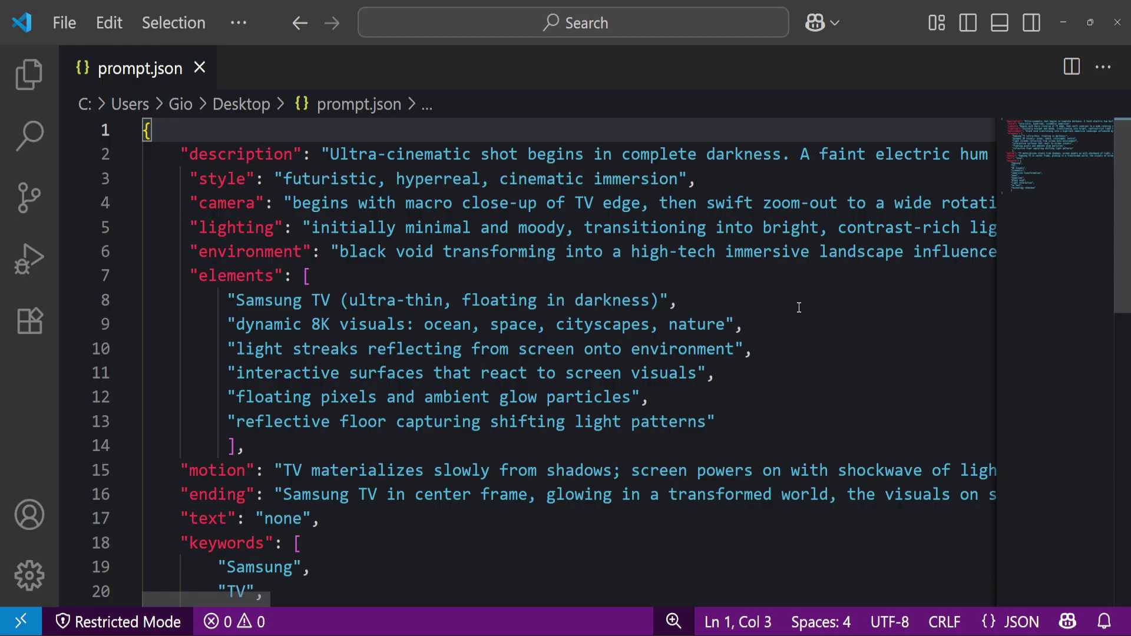
scroll(605, 331, "down", 1)
scroll(601, 345, "down", 2)
scroll(601, 348, "down", 2)
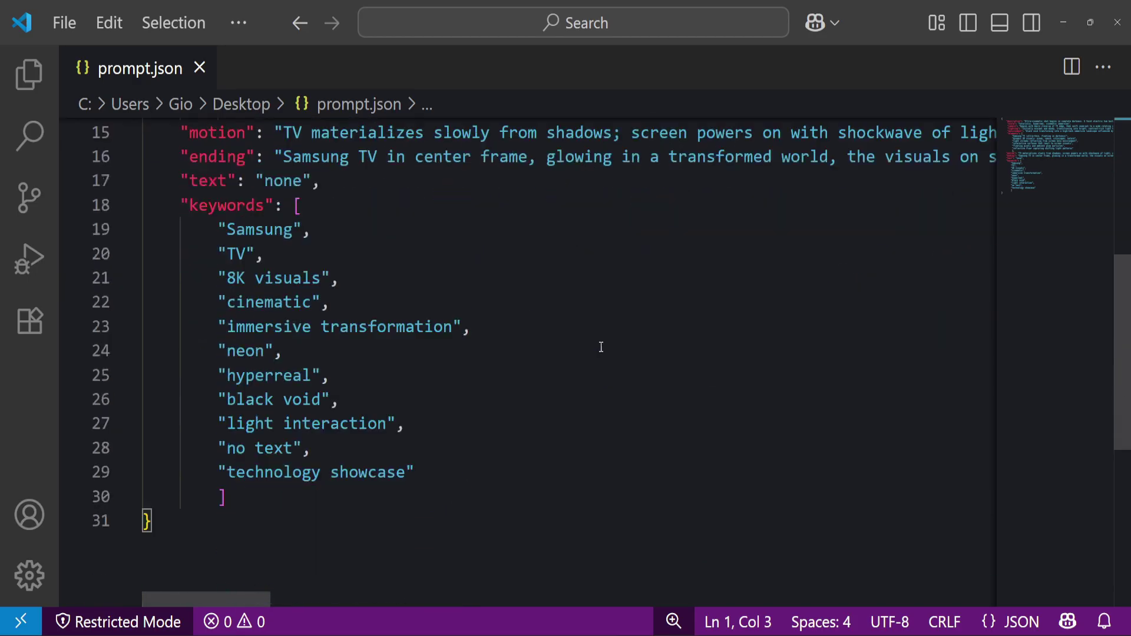
mouse_move(206, 461)
left_mouse_down()
mouse_move(143, 438)
mouse_move(142, 462)
mouse_move(184, 469)
left_mouse_up()
scroll(332, 481, "up", 1)
scroll(333, 480, "up", 3)
scroll(333, 480, "up", 2)
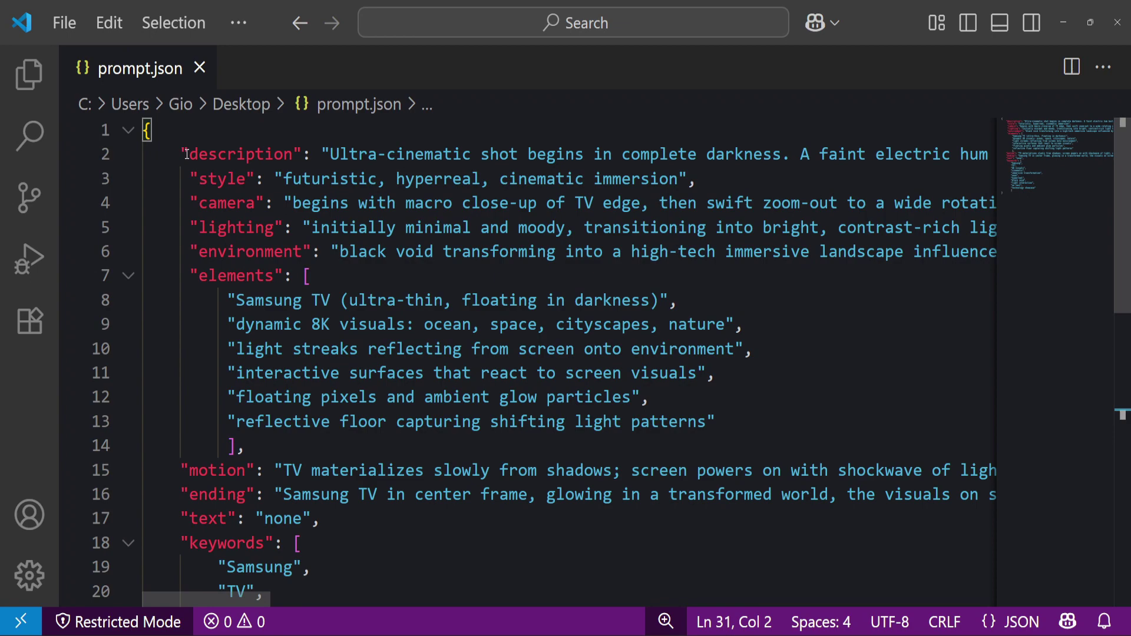
left_click_drag(182, 149, 717, 157)
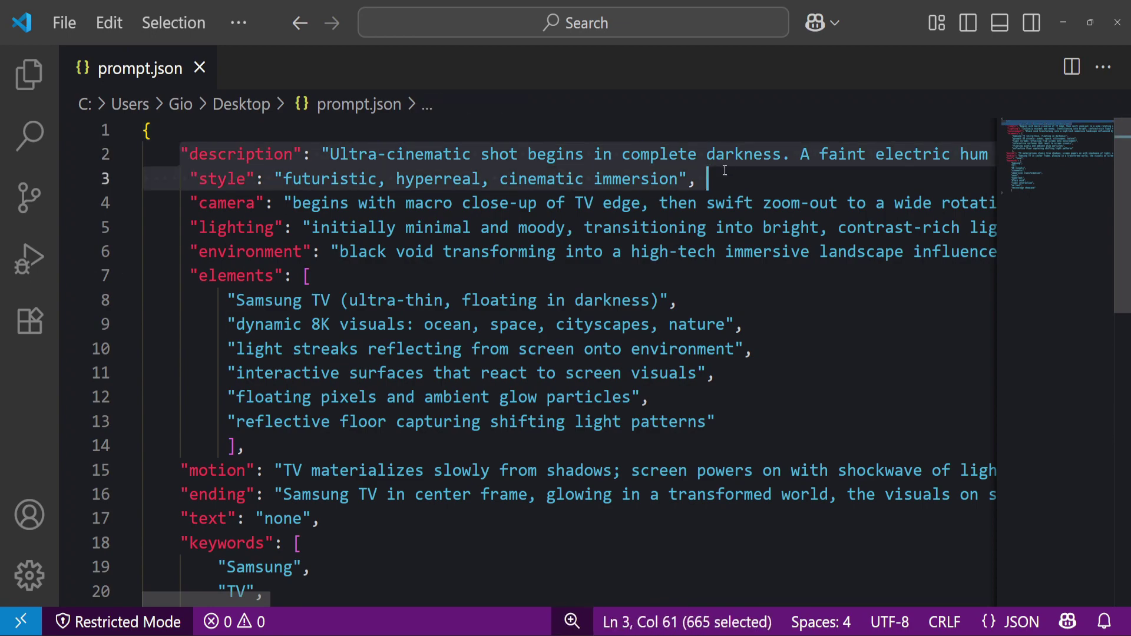
left_click(415, 155)
left_click(350, 150)
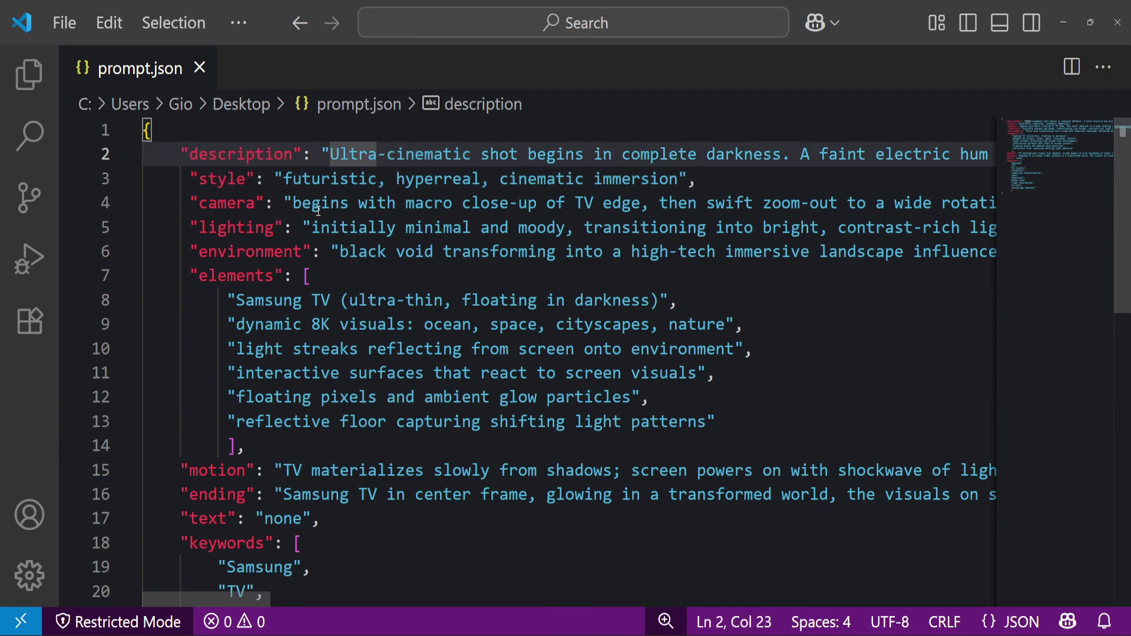
left_click(241, 155)
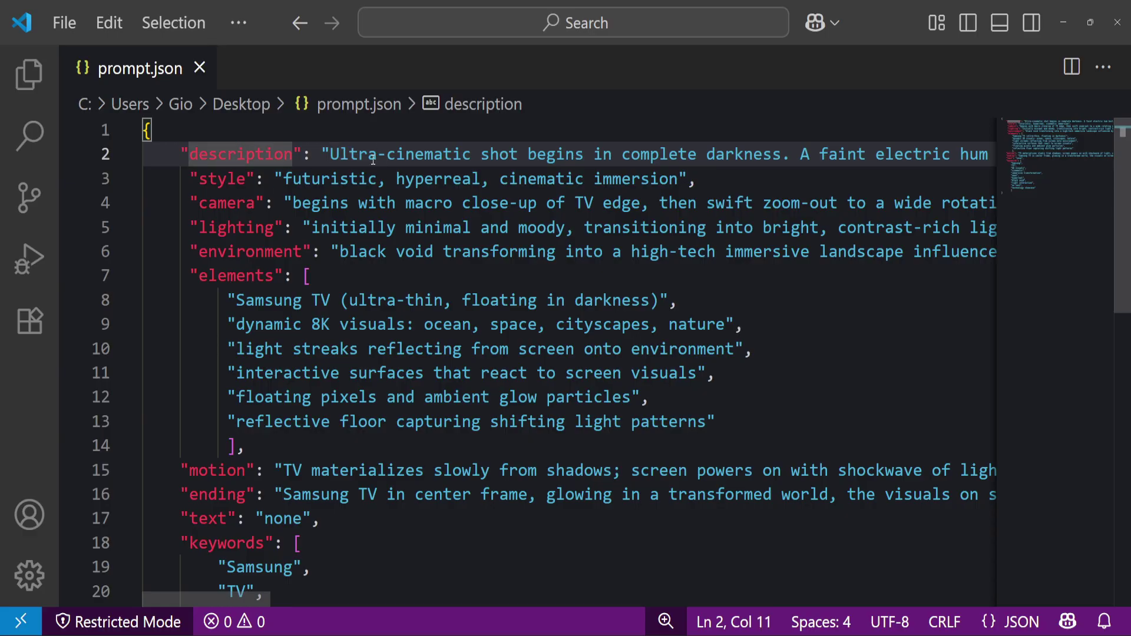
left_click(352, 154)
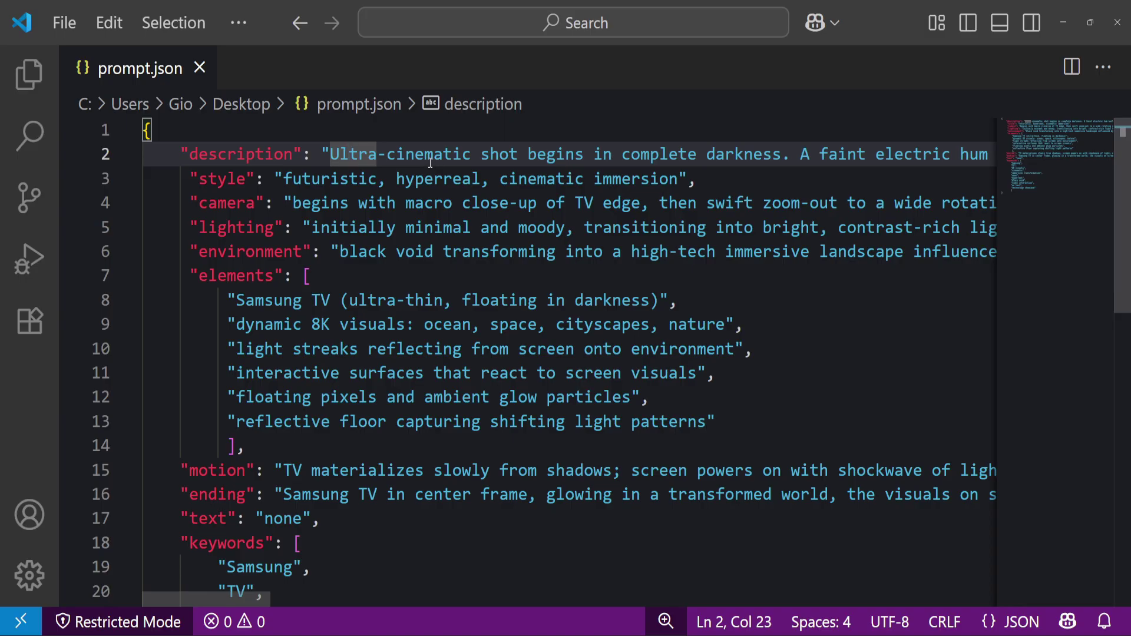
left_click(264, 154)
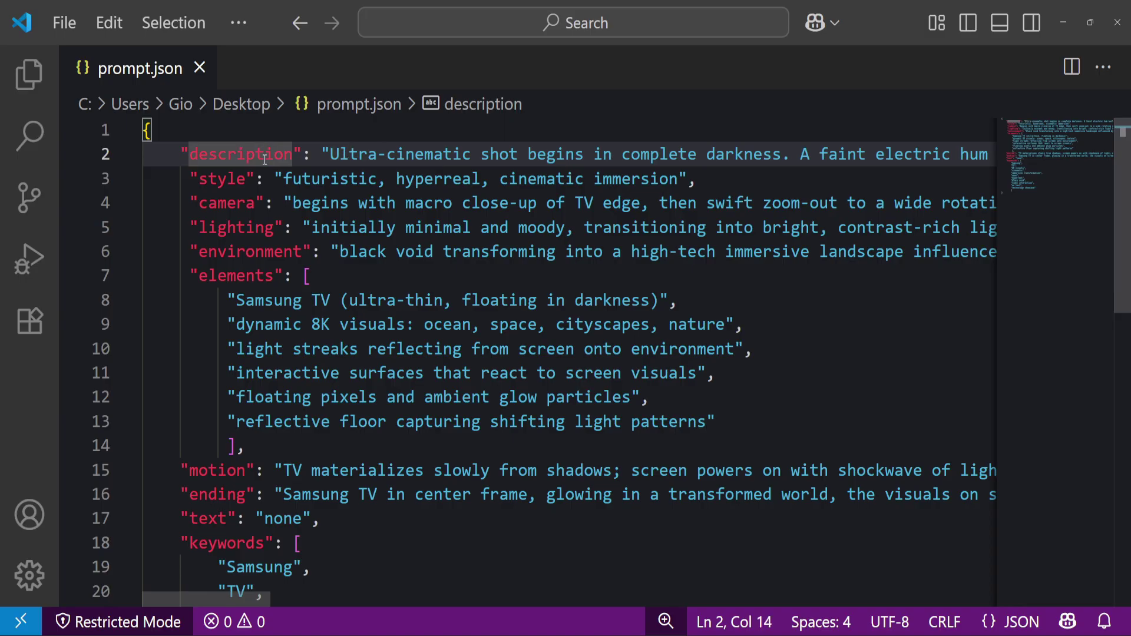
left_click(376, 155)
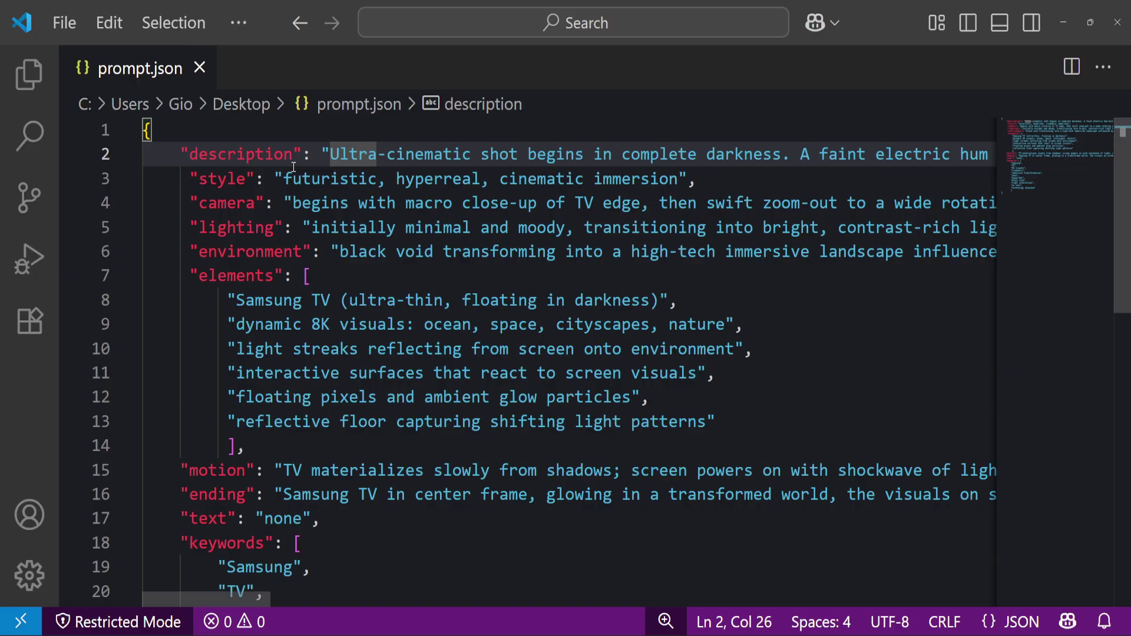
left_click(238, 179)
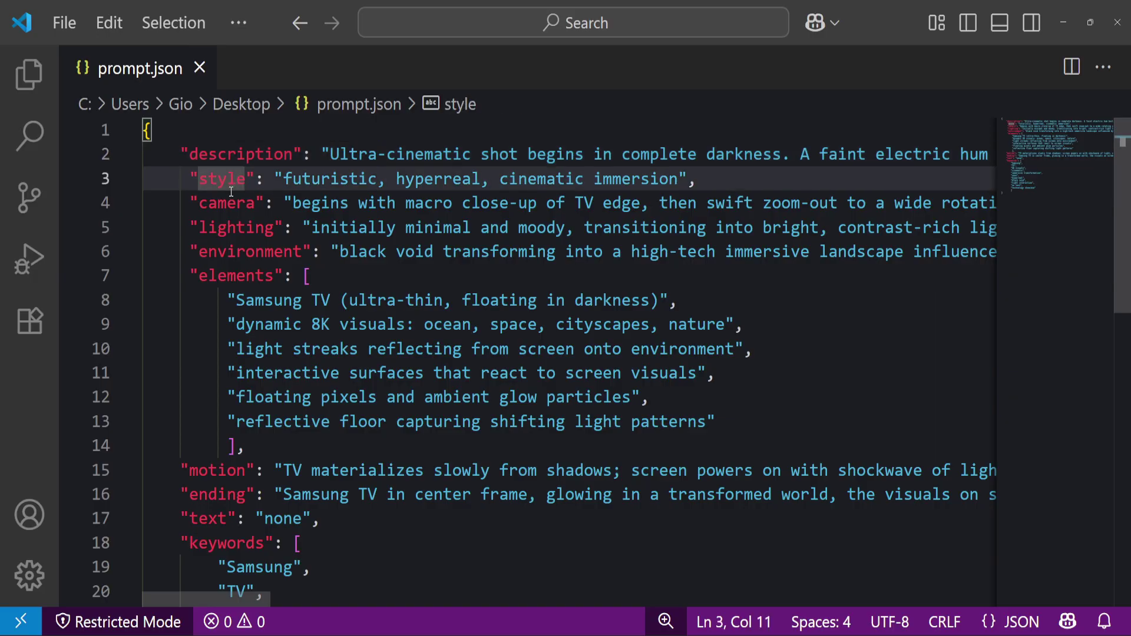
left_click(230, 204)
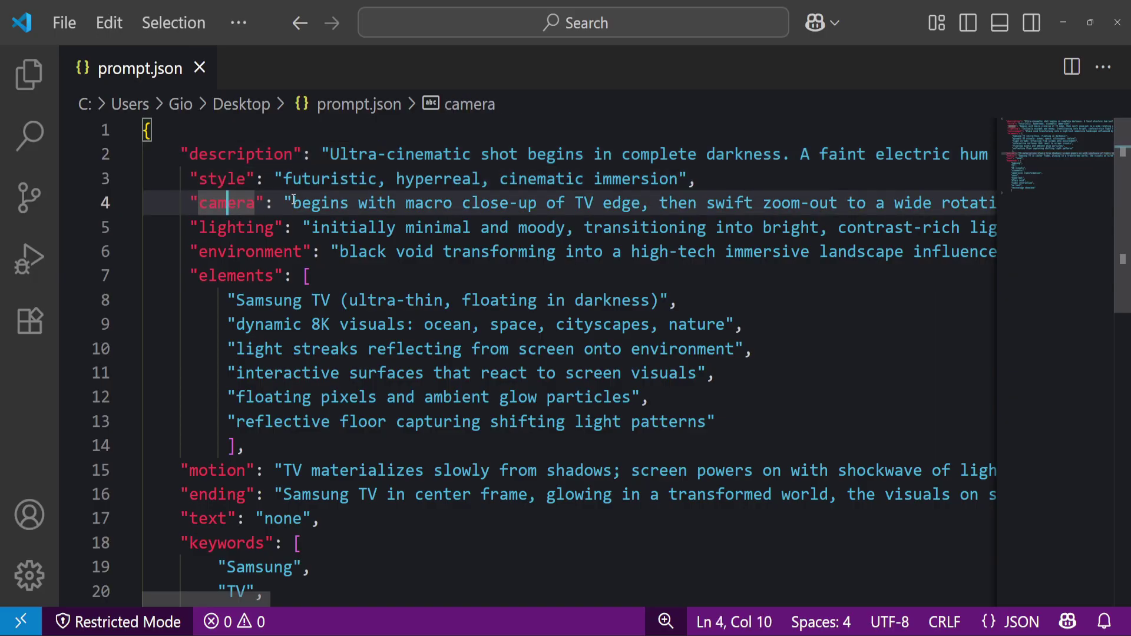
left_click_drag(293, 202, 913, 203)
left_click(522, 203)
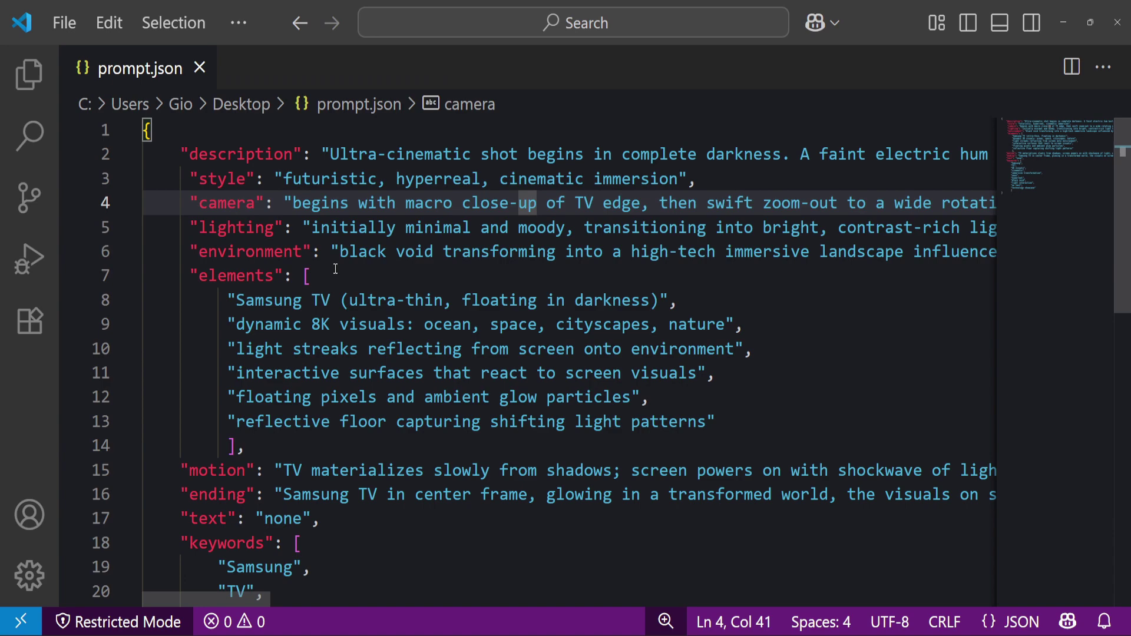
left_click(226, 159)
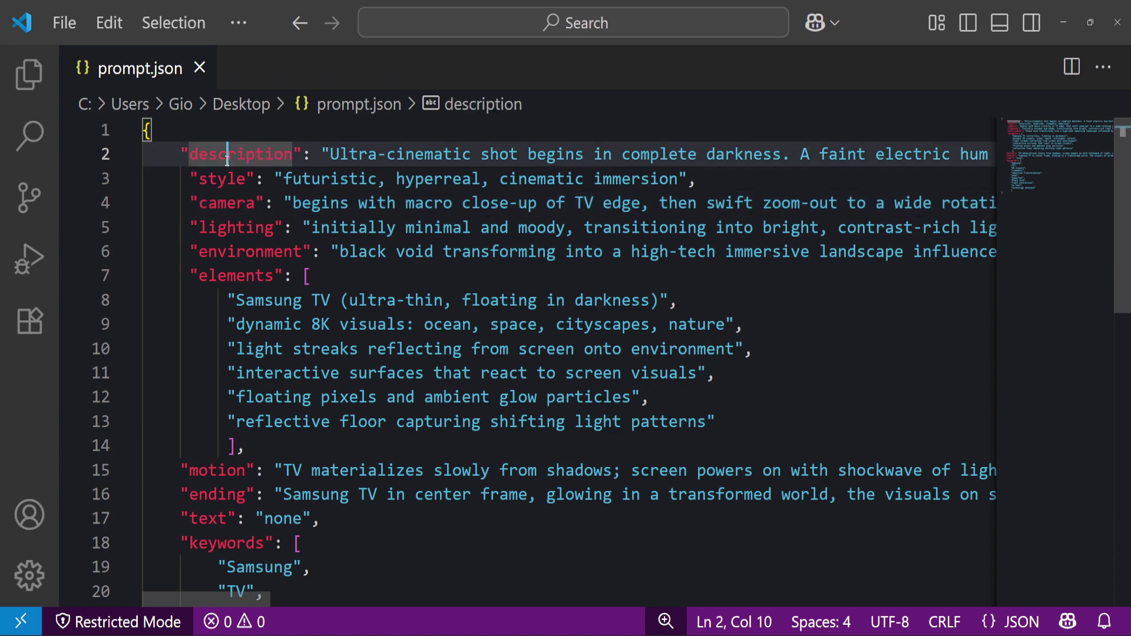
left_click_drag(302, 153, 182, 152)
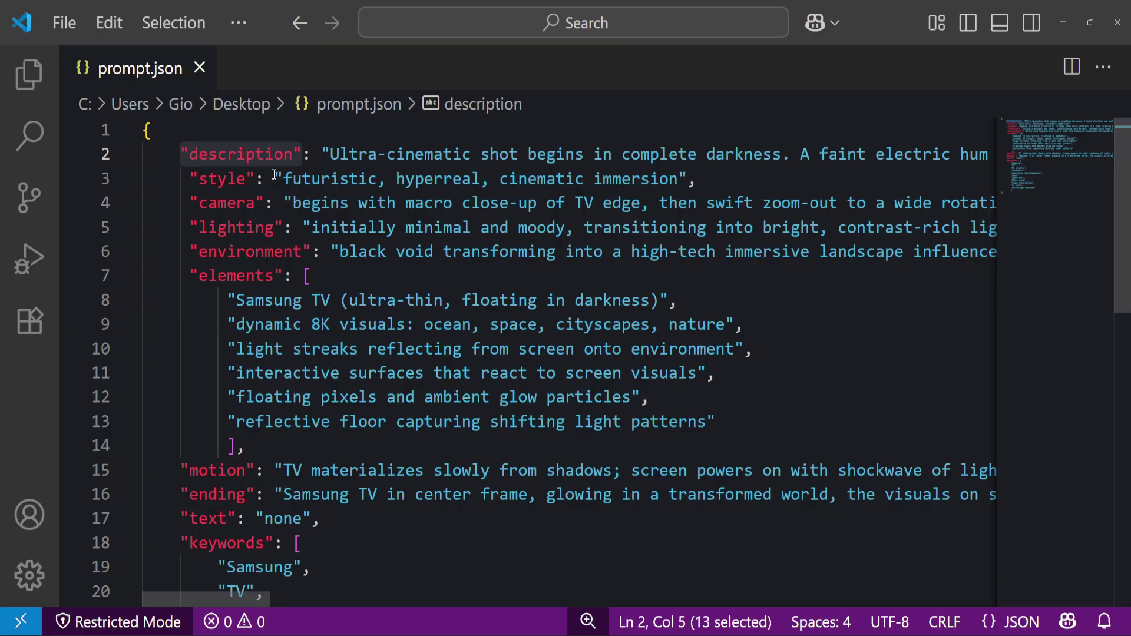
left_click(307, 162)
double_click(305, 275)
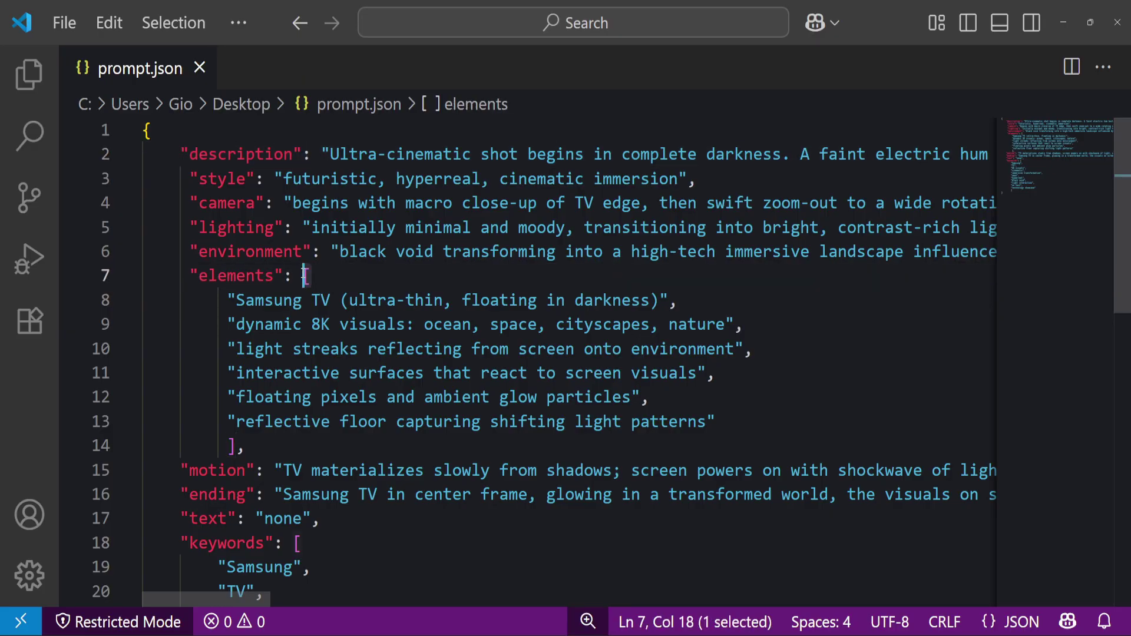
left_click(315, 275)
scroll(314, 276, "down", 1)
mouse_move(246, 414)
left_mouse_down()
mouse_move(237, 288)
mouse_move(305, 244)
left_mouse_up()
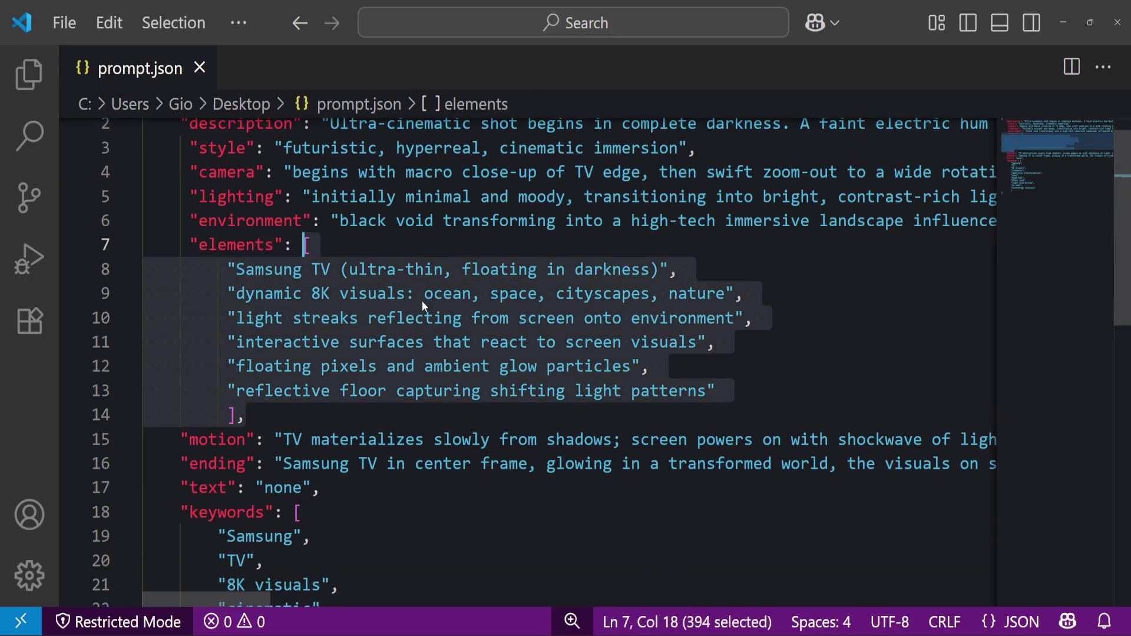
left_click(615, 318)
left_click(614, 390)
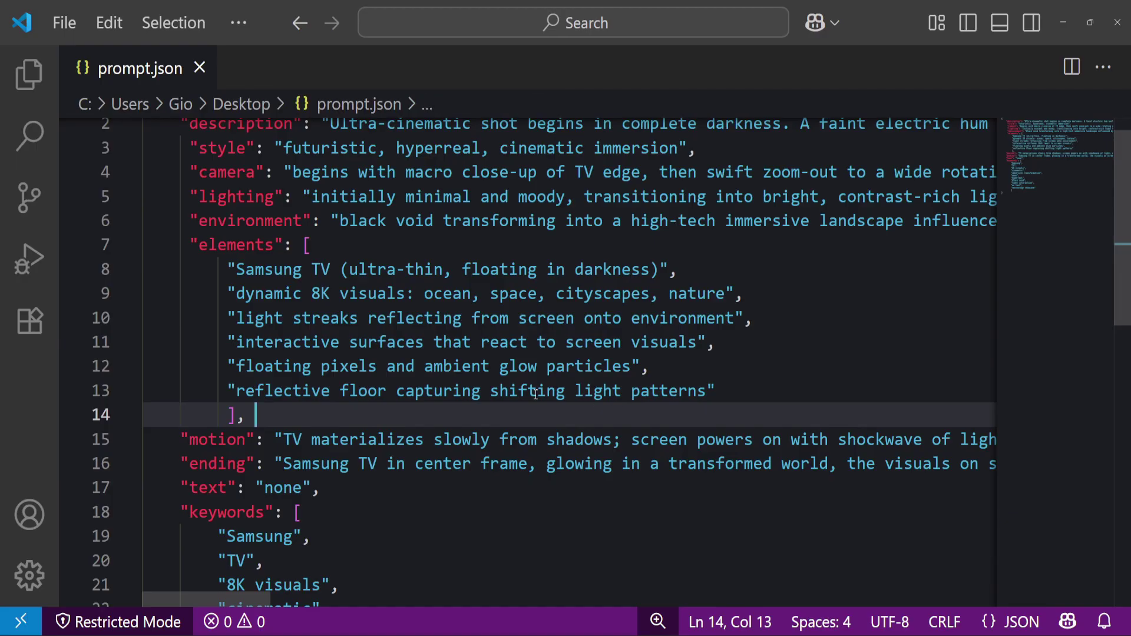
double_click(354, 244)
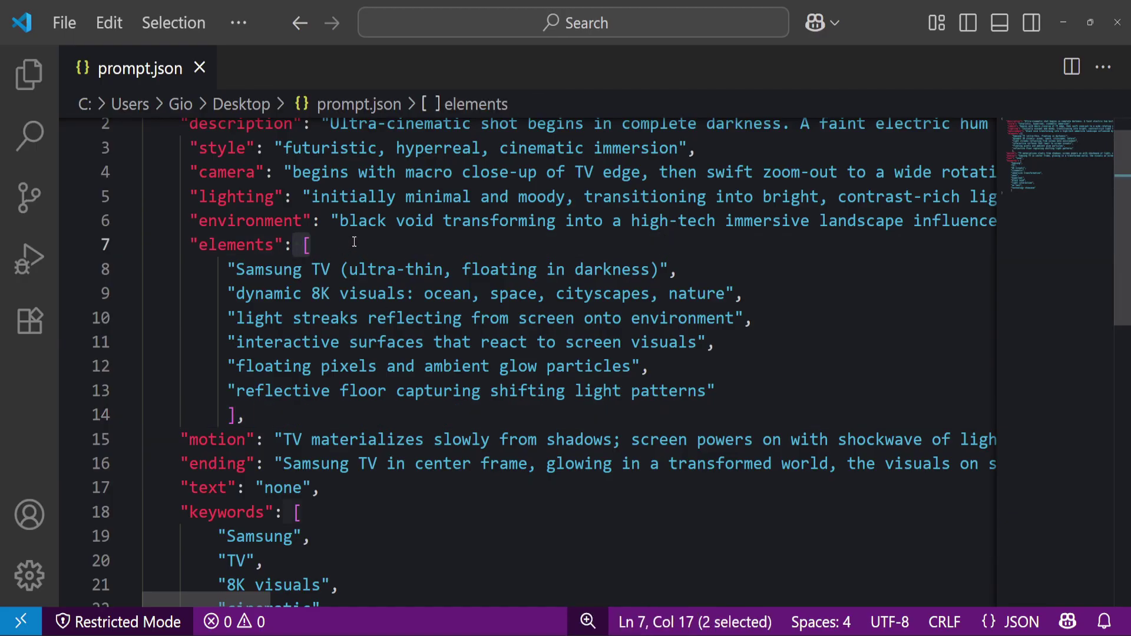
left_click(354, 244)
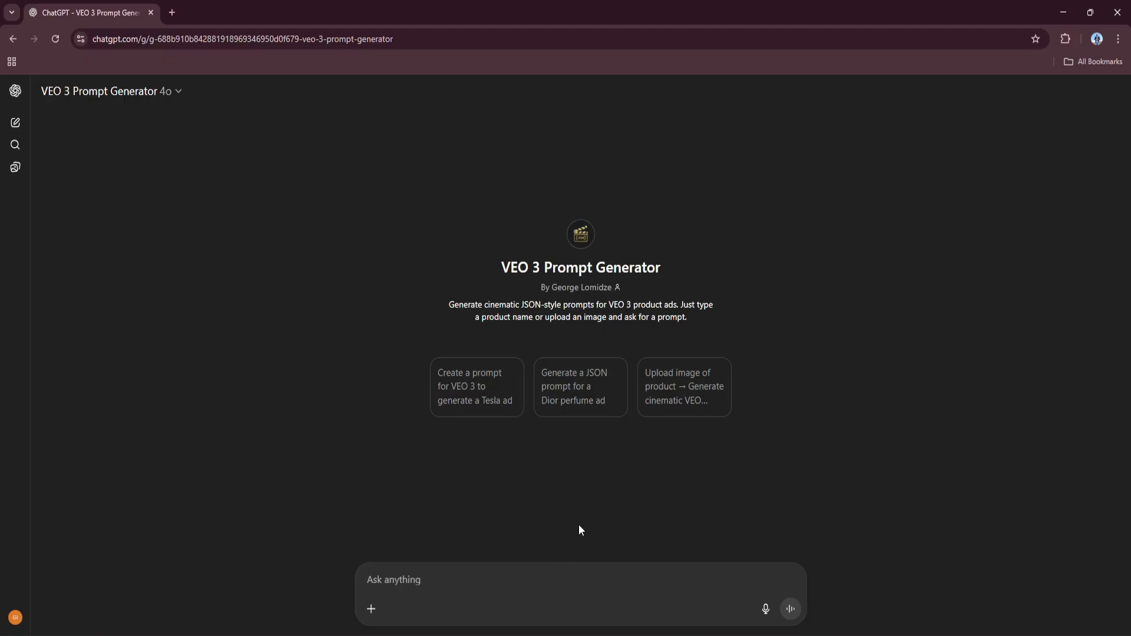
Ask the VEO 3 Prompt Generator: 'Create a prompt for Coca-Cola'.
type("Create a prompt")
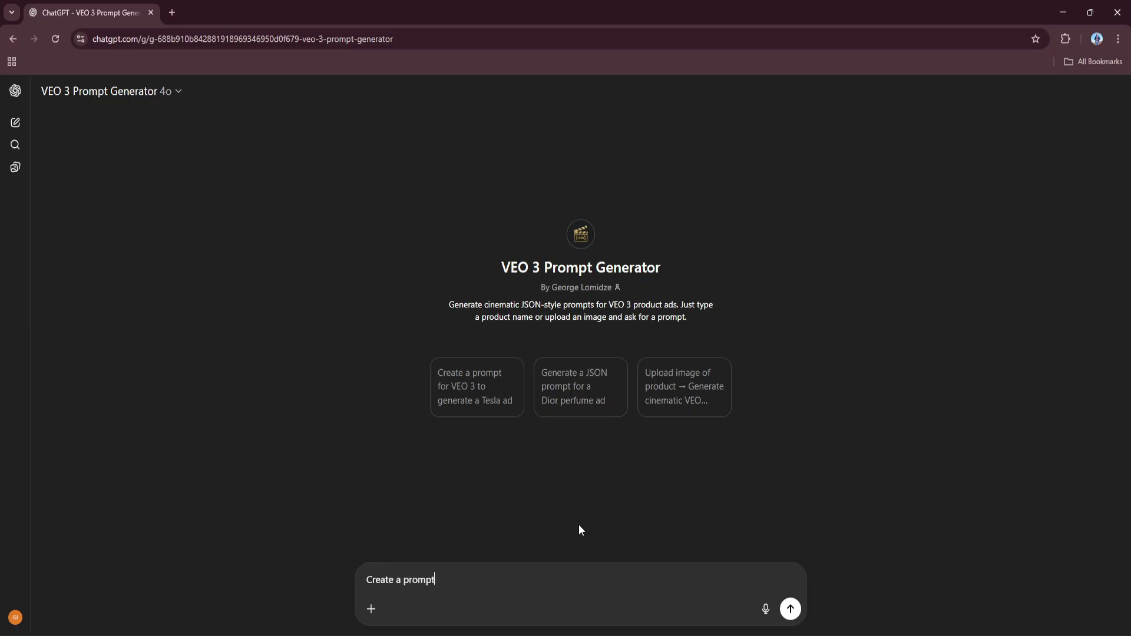
type(" for Coca-")
type("Cola")
key("Return")
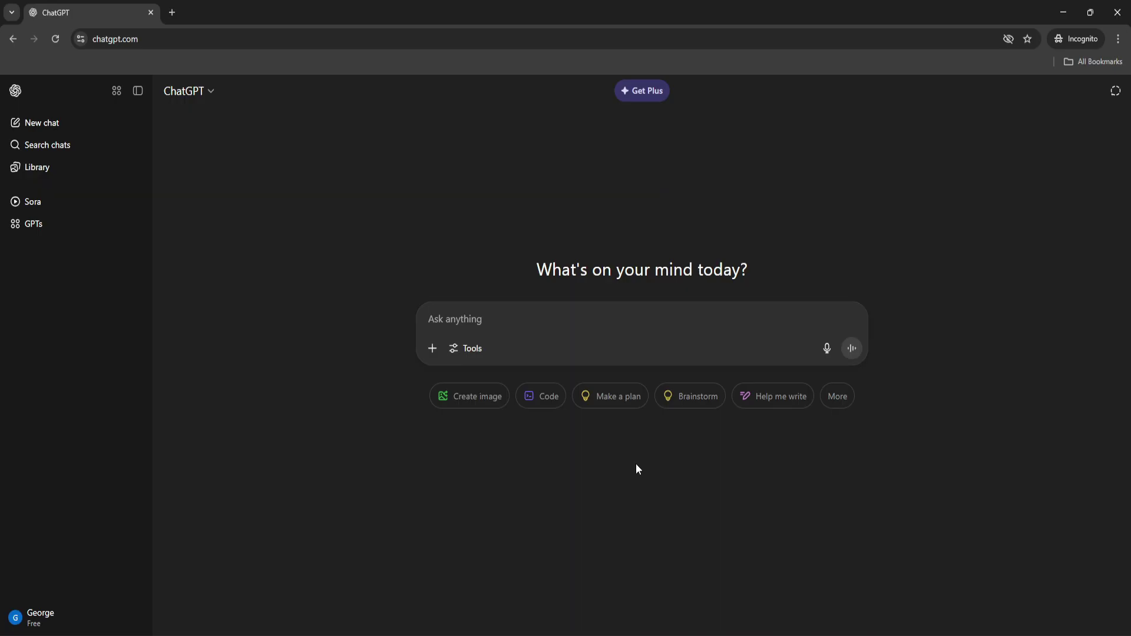
Start a new VEO 3 Prompt Generator chat from the GPTs page's recently used list.
left_click(39, 228)
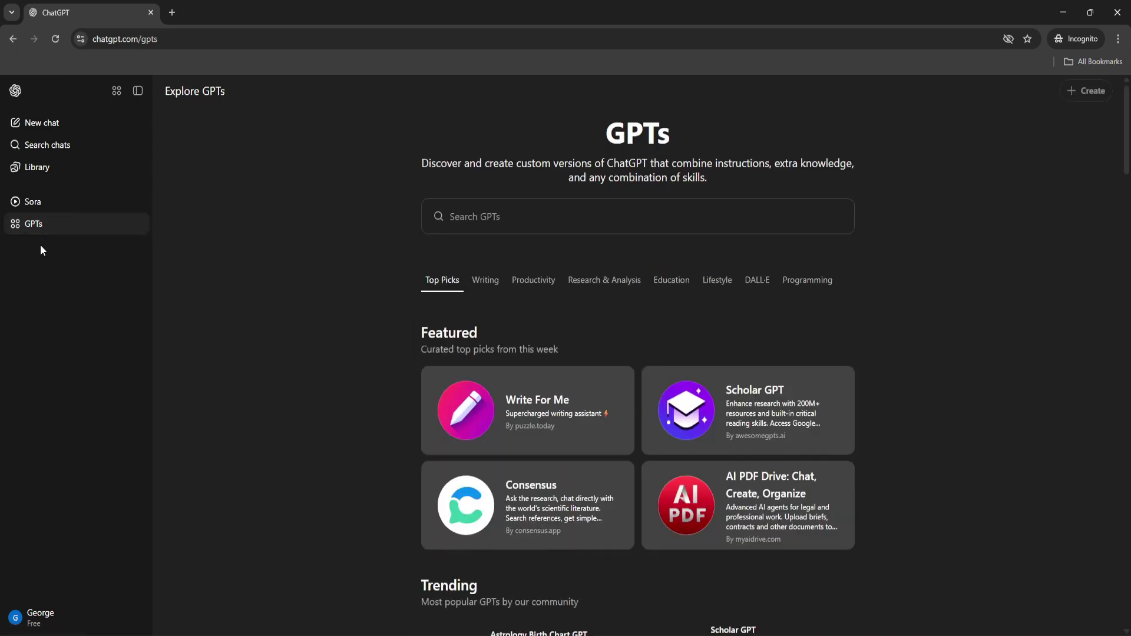
left_click(541, 227)
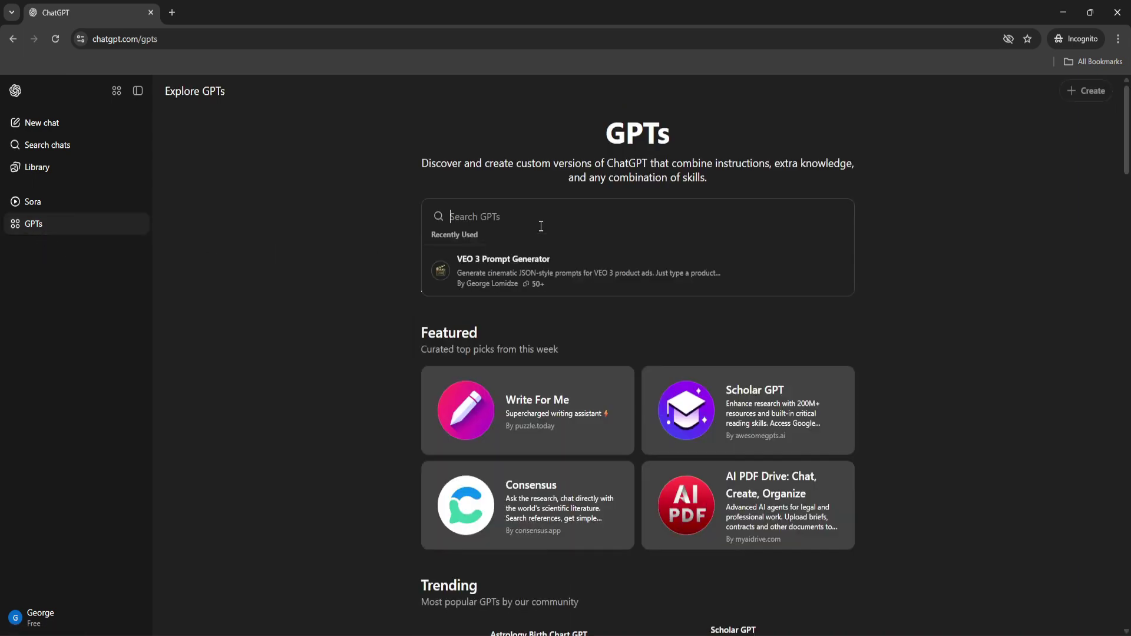
left_click(505, 272)
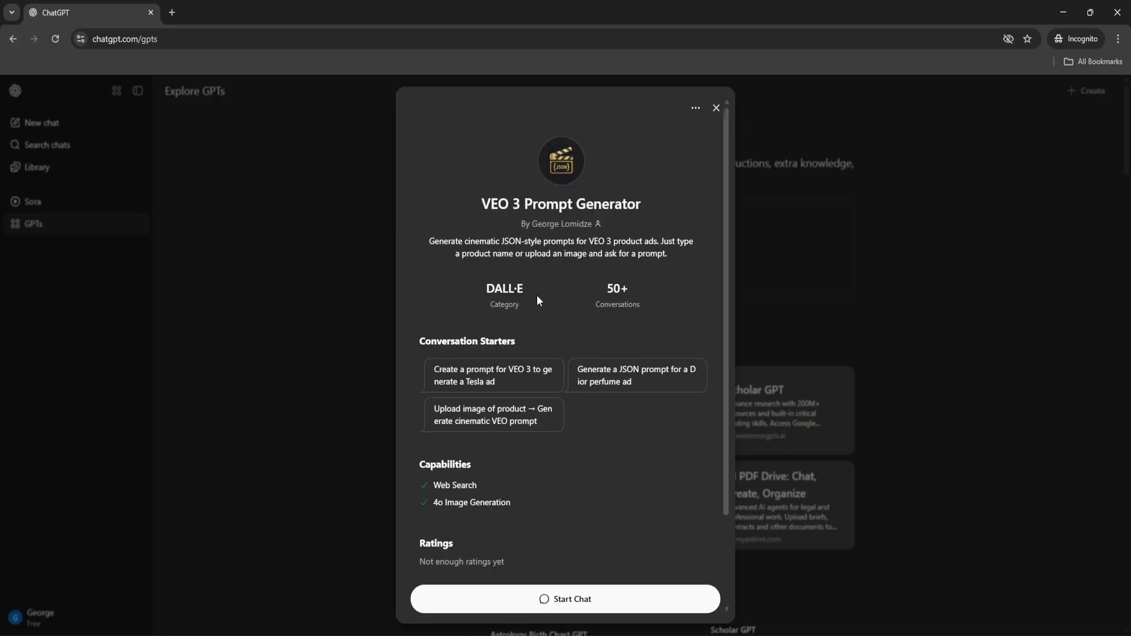
left_click(576, 613)
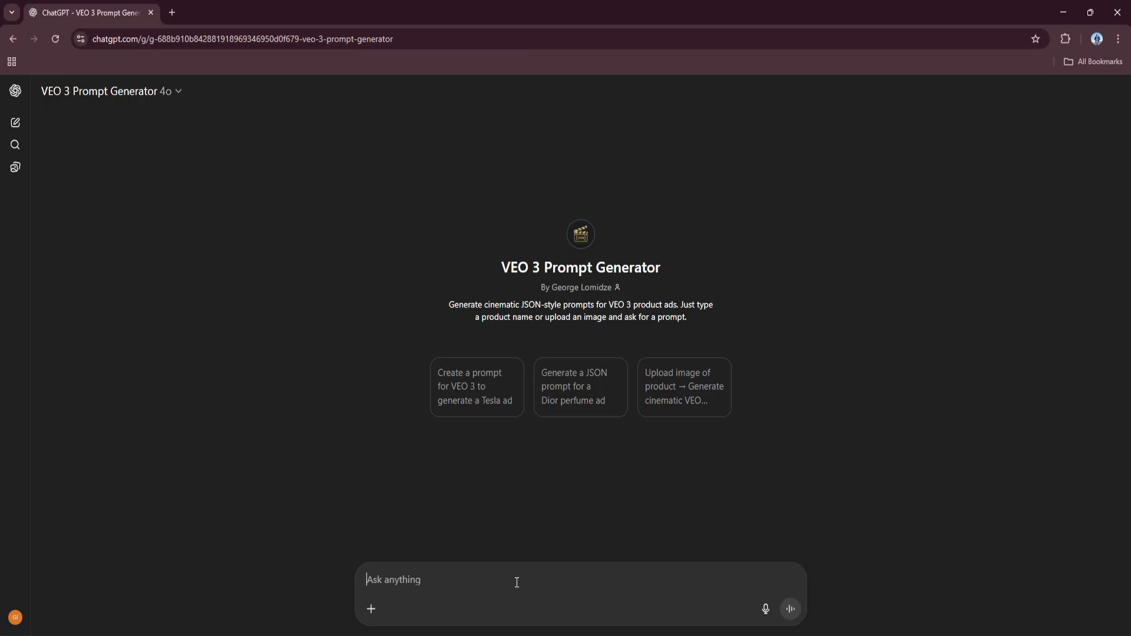
Request 'Create a prompt for Apple AirPods' and copy the resulting JSON prompt.
left_click(371, 609)
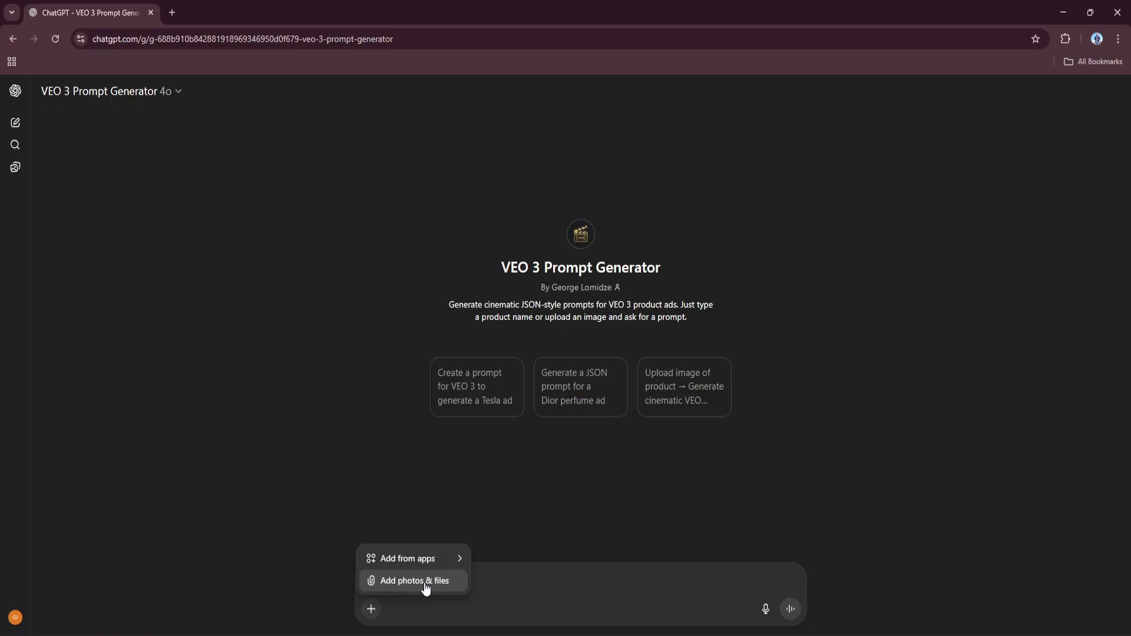
left_click(535, 585)
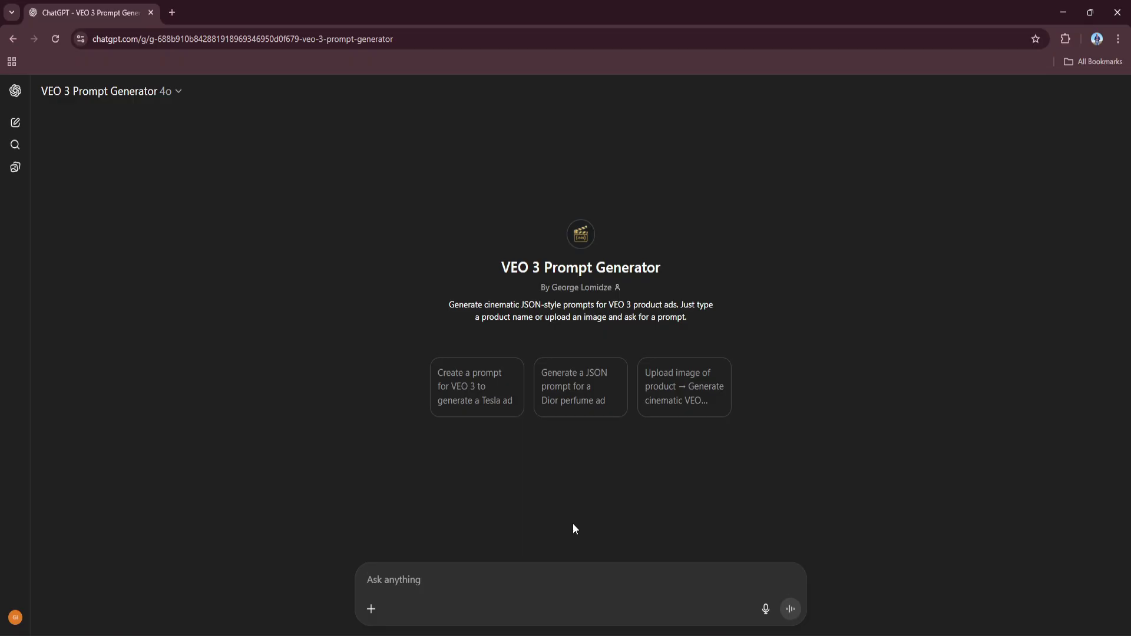
type("Create")
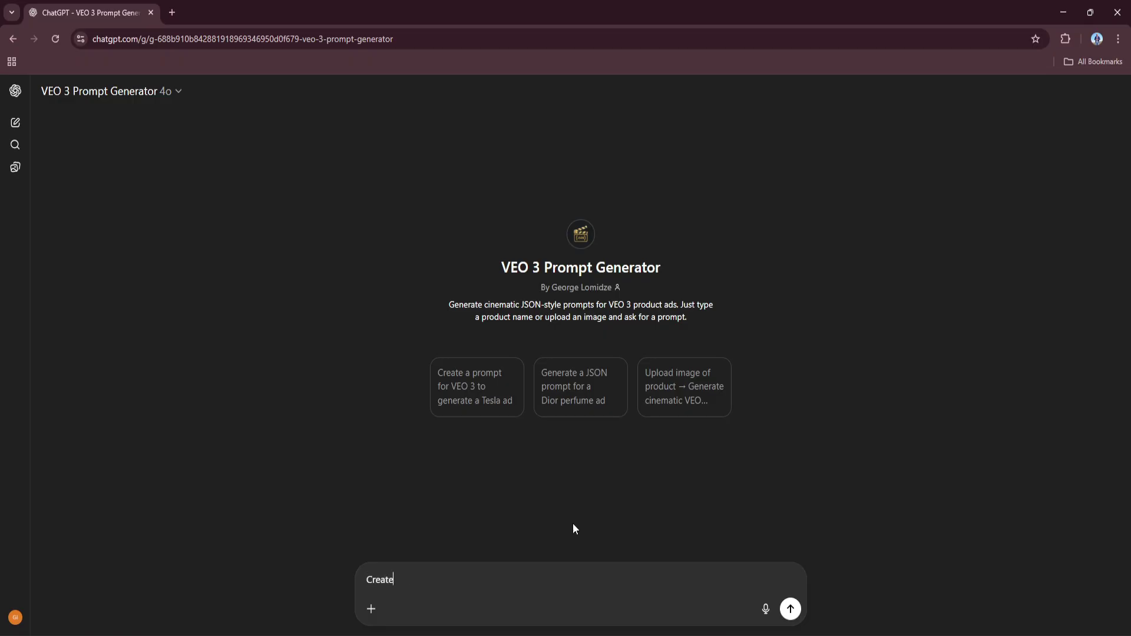
type(" a prompt")
type(" for Apple Ai")
type("rPods")
key("Return")
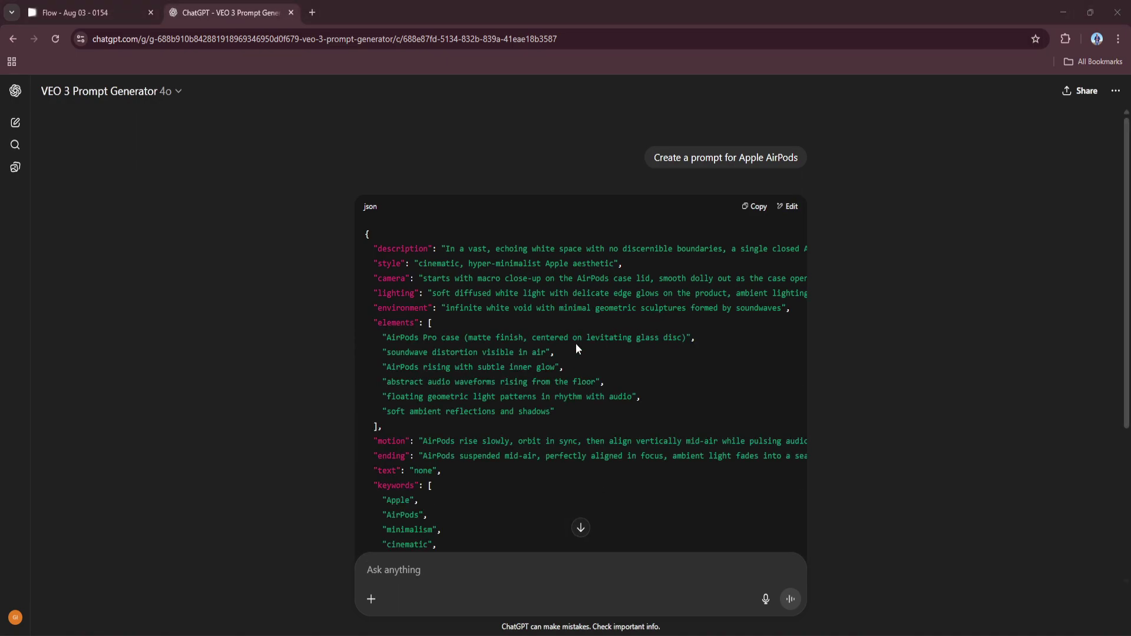
left_click(757, 210)
left_click(99, 15)
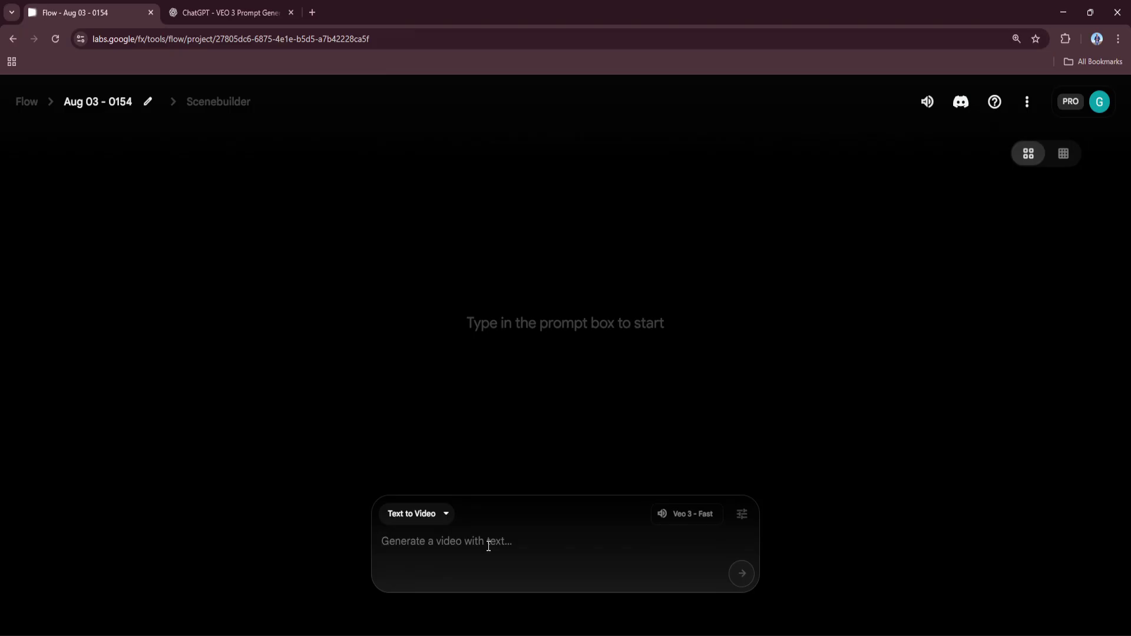
Paste the AirPods JSON into Flow and view the AirPods clip full screen.
key("ctrl+v")
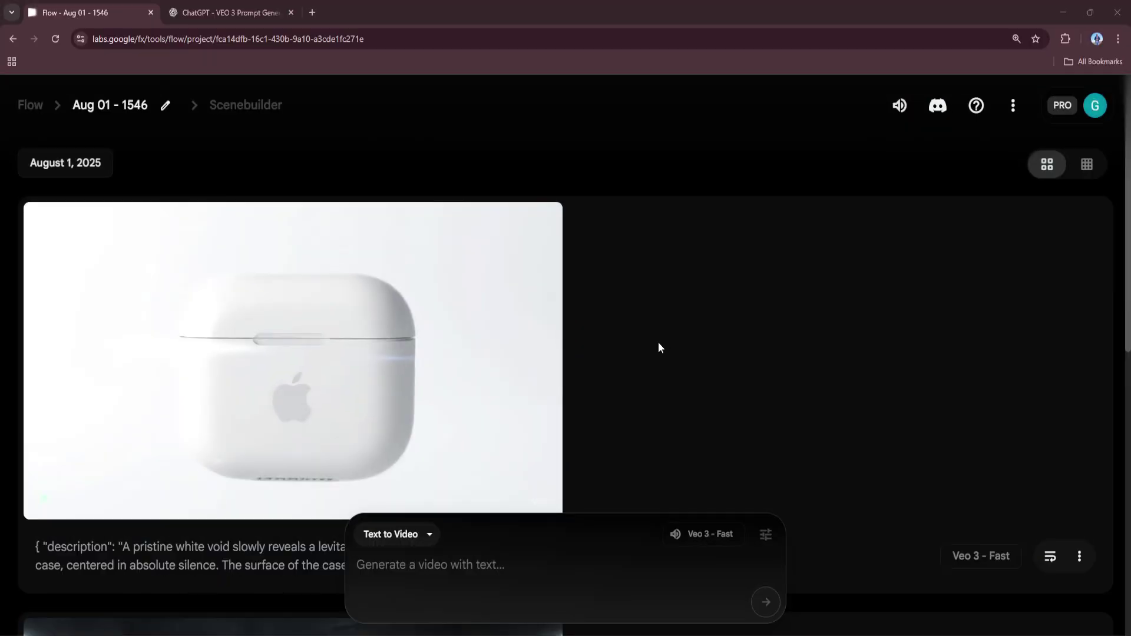
left_click(505, 232)
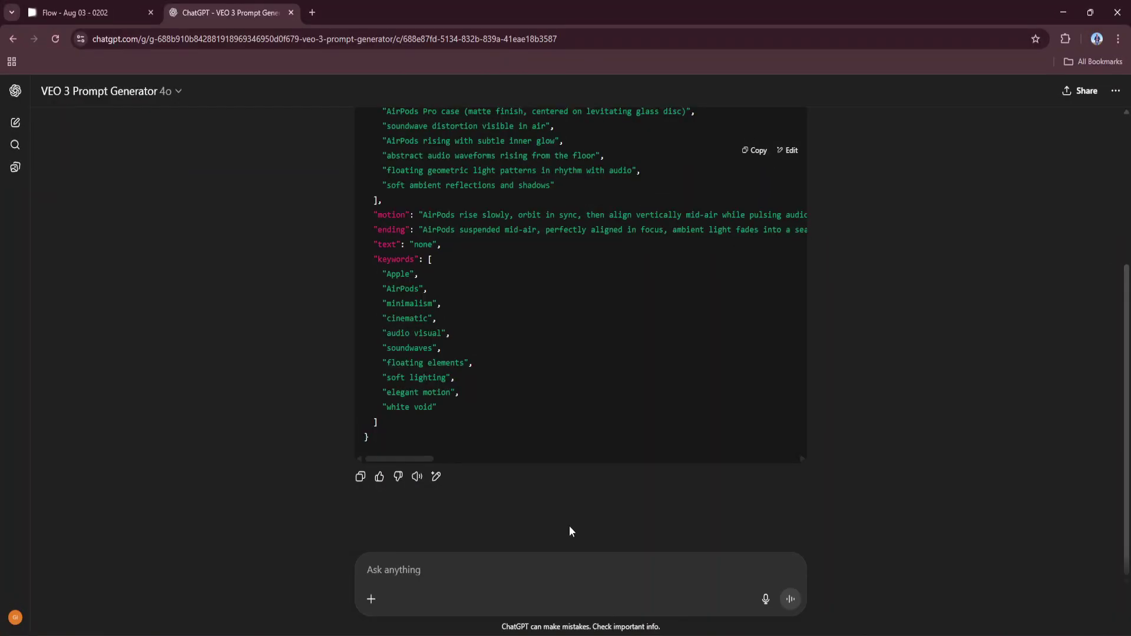
Ask the VEO 3 Prompt Generator for a Nike Air Max prompt.
type("Cr")
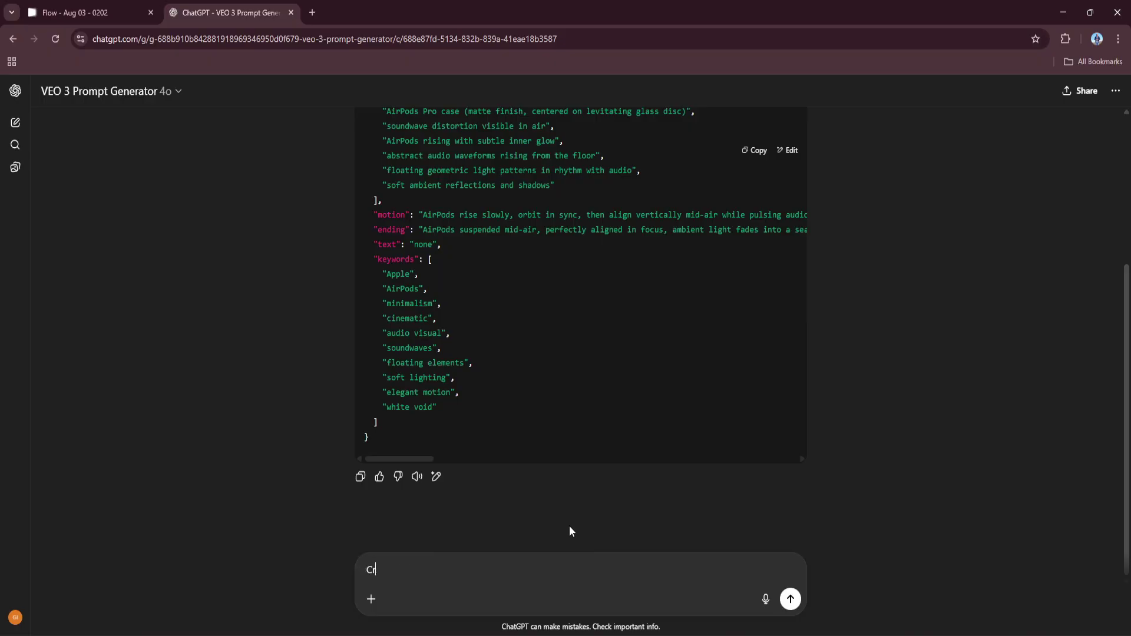
type("eate a prompt")
type(" form")
key("BackSpace")
type("Nike A")
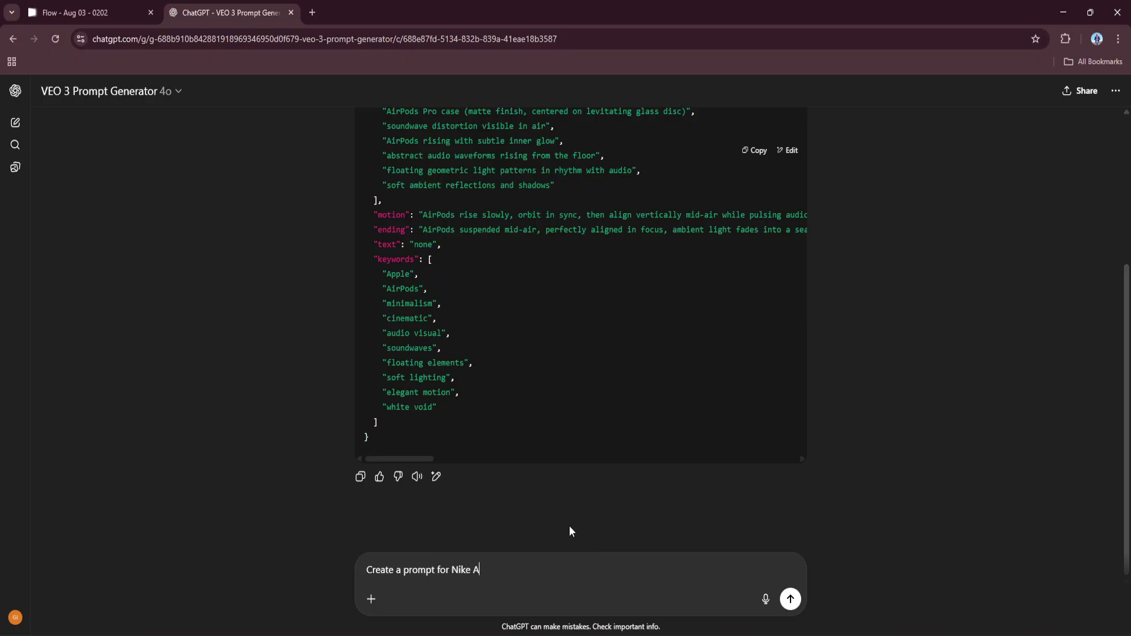
type("ir Max")
key("Return")
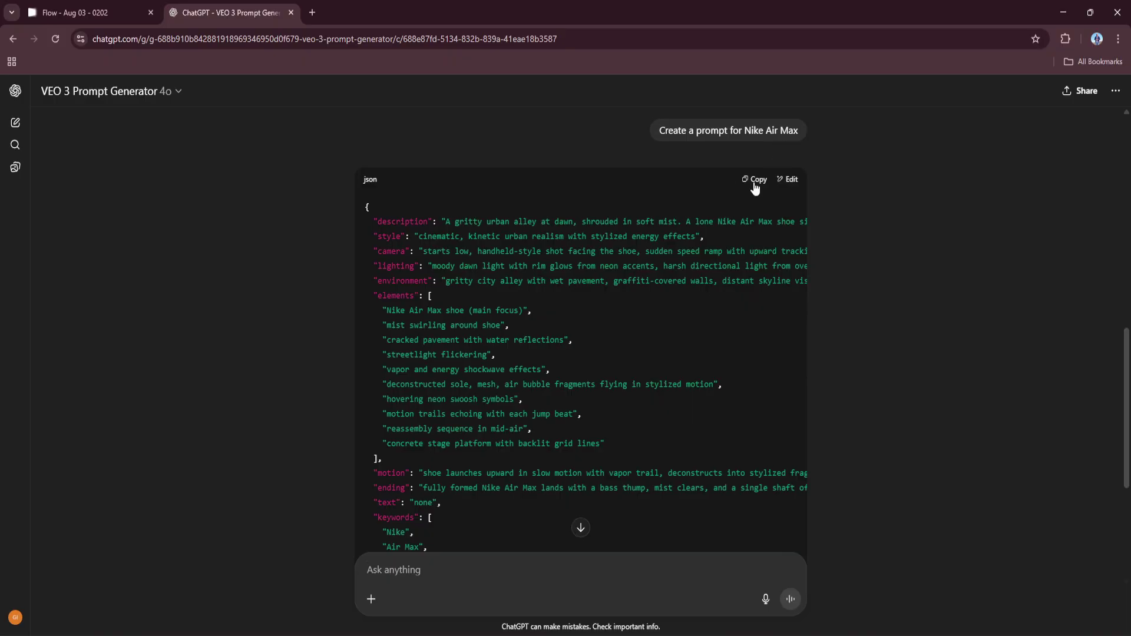
Paste the Nike Air Max JSON into Flow and watch the Nike clip full screen.
left_click(89, 12)
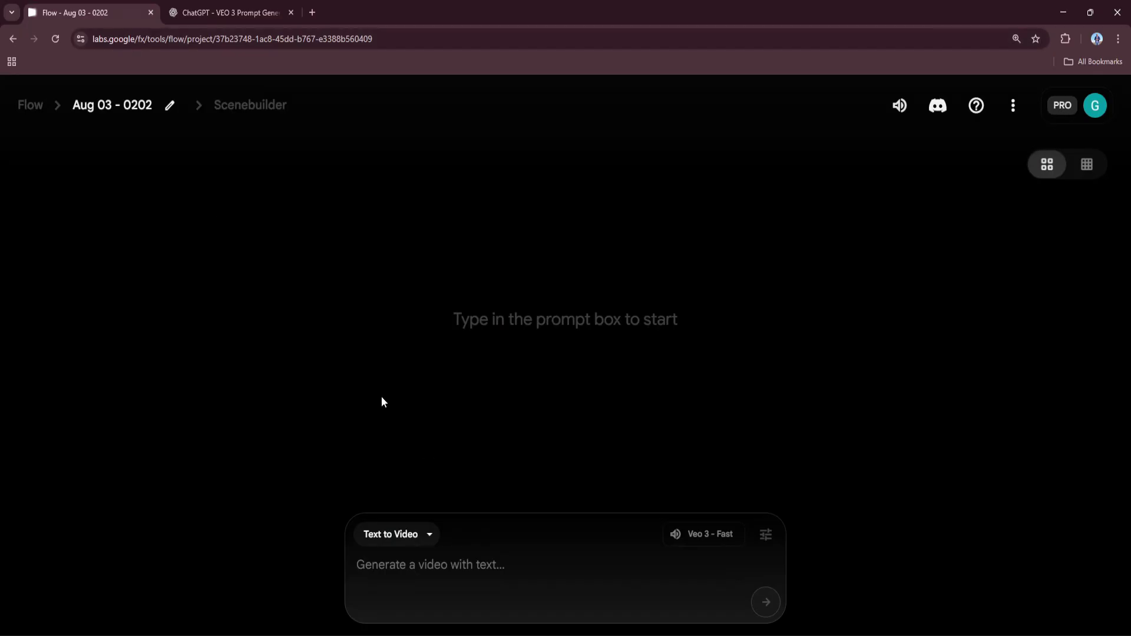
key("ctrl+v")
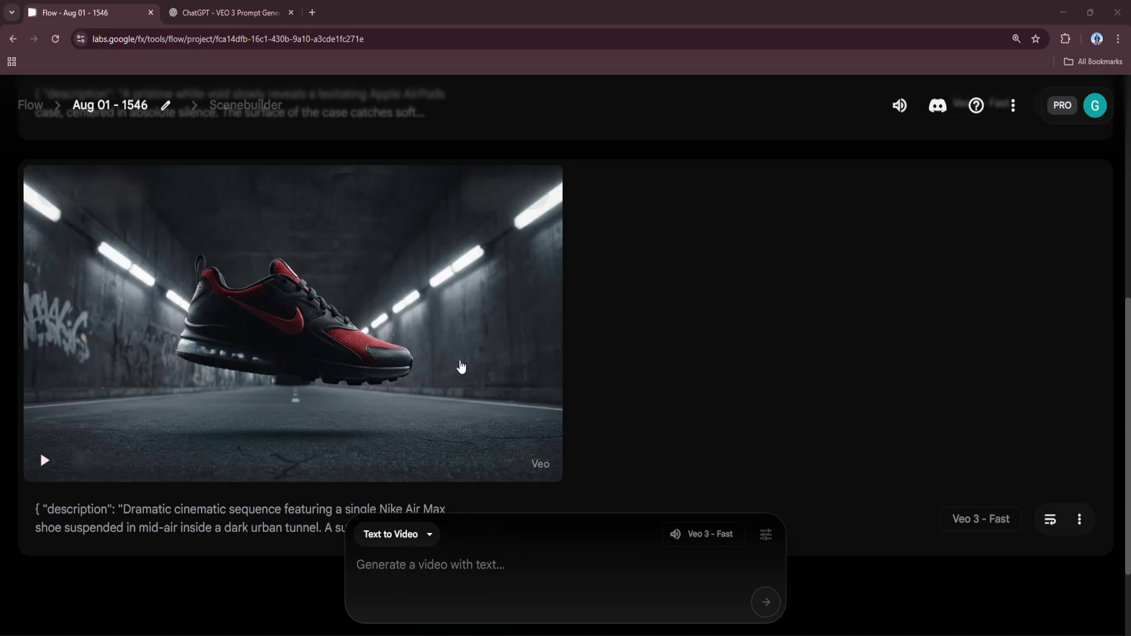
mouse_move(483, 320)
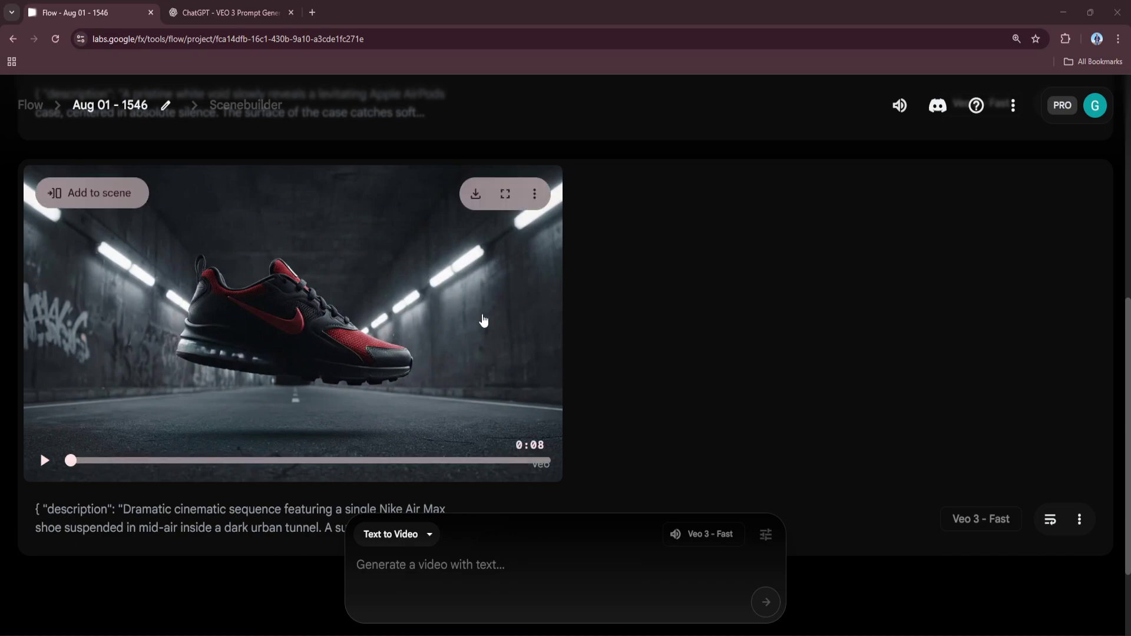
left_click(504, 193)
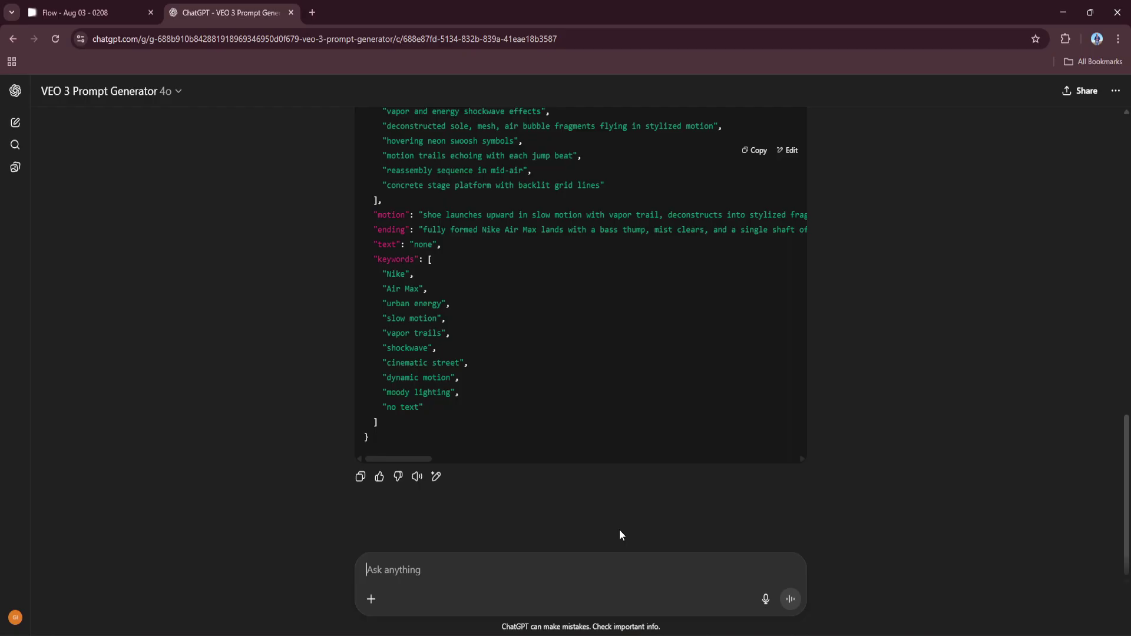
Ask the VEO 3 Prompt Generator to create a Coca-Cola video prompt.
type("Create a prom")
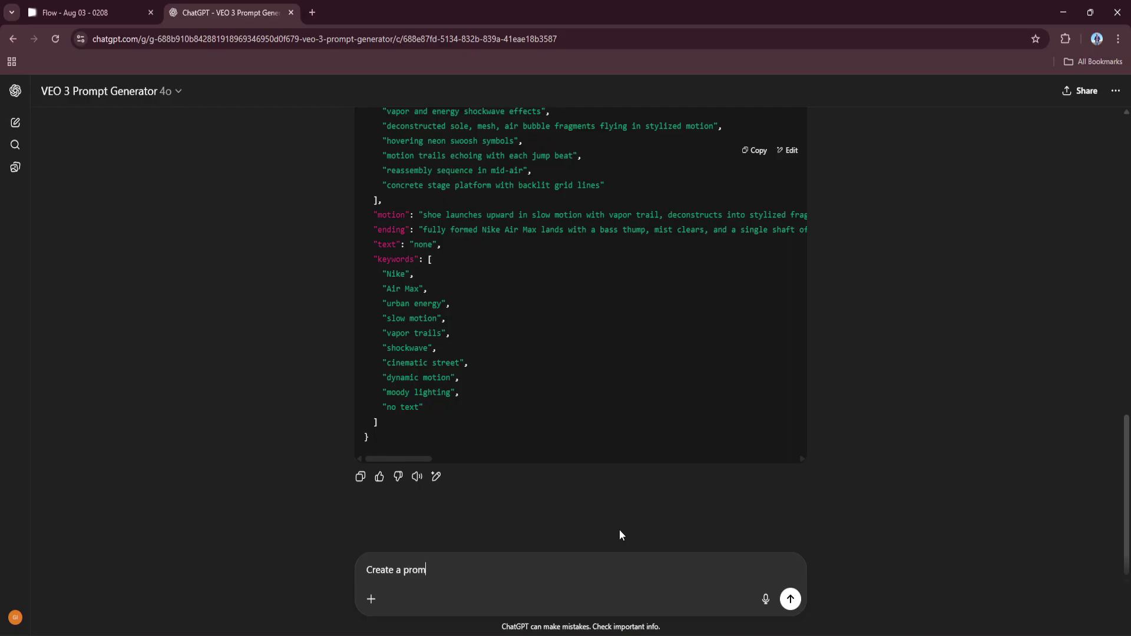
type("pt for Coca-Cola")
key("Return")
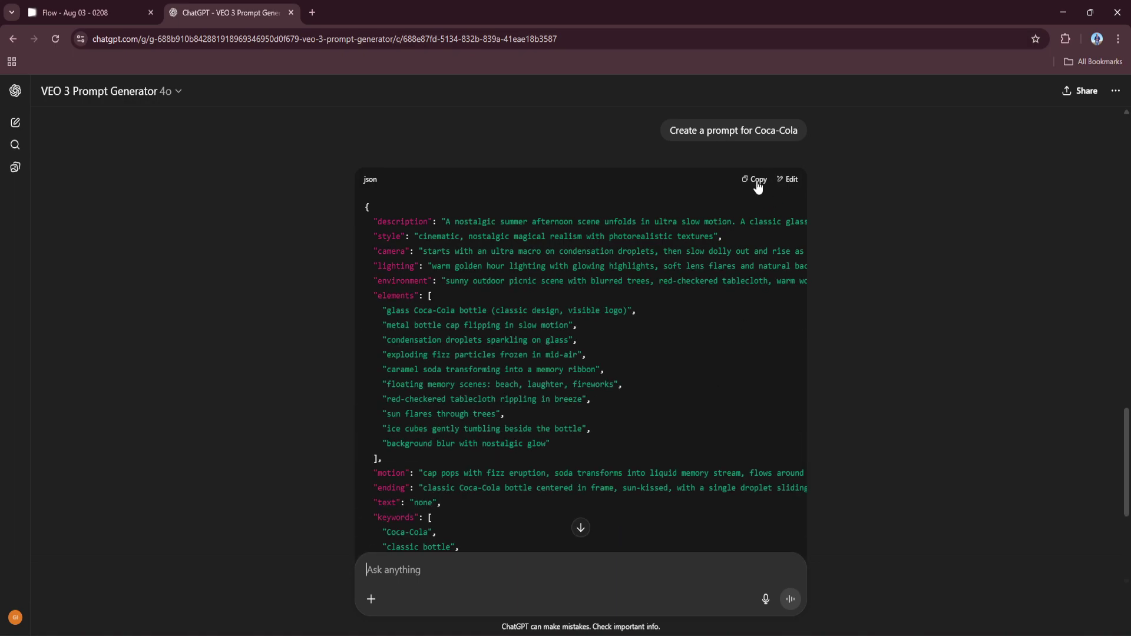
Paste the Coca-Cola JSON into Flow and play the Coca-Cola bottle clip full screen.
left_click(102, 8)
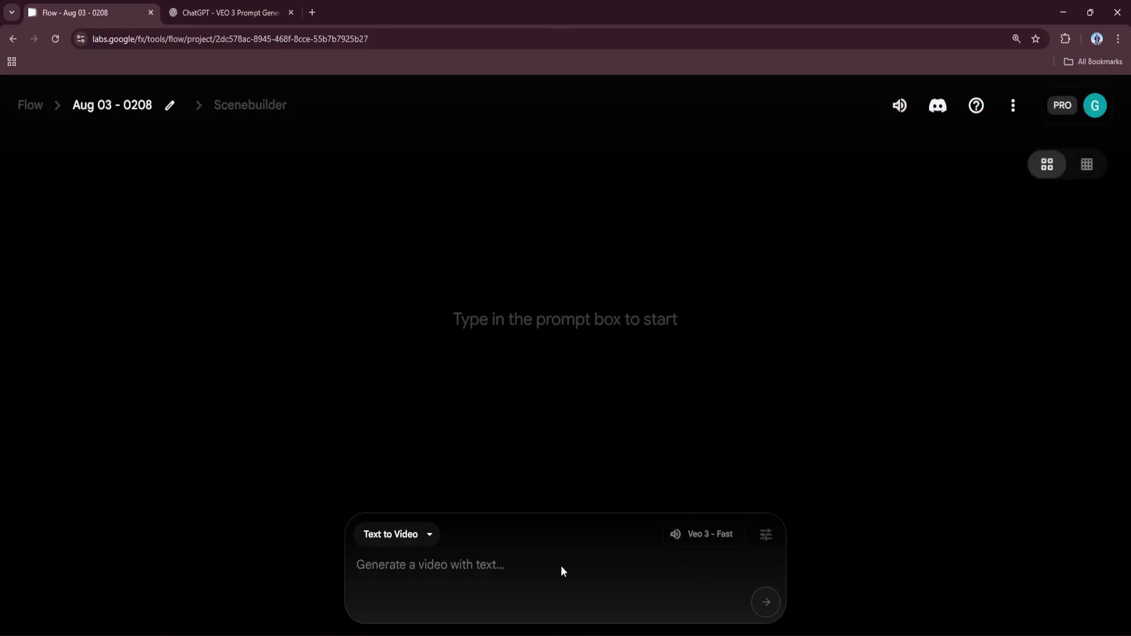
key("ctrl+v")
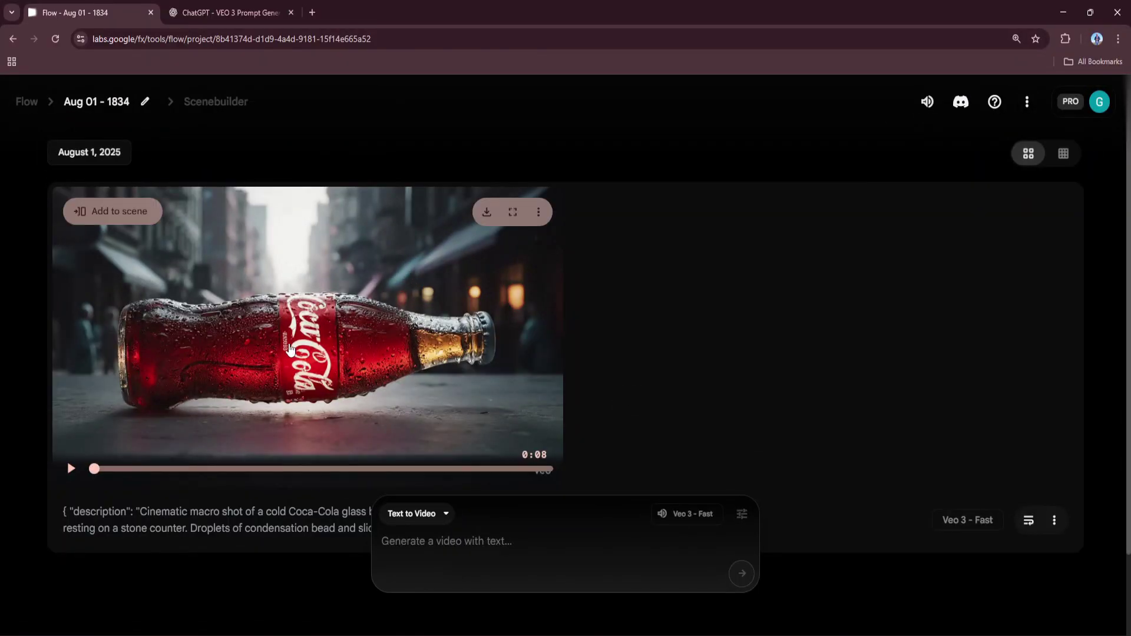
left_click(512, 212)
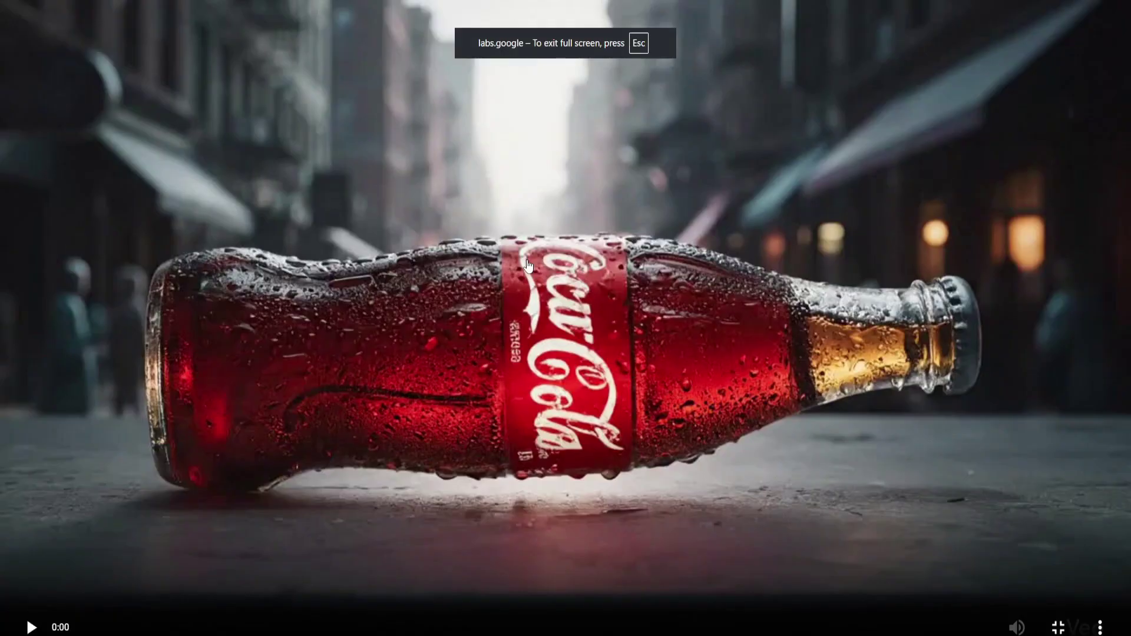